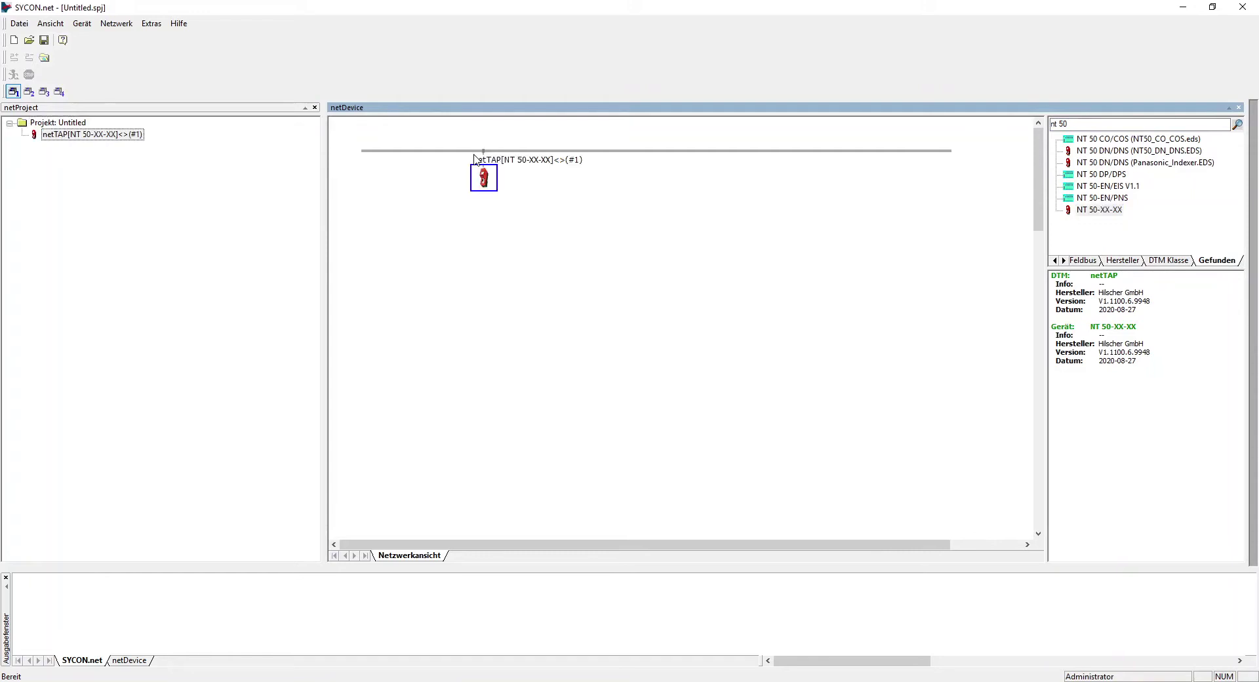
- Open the netTAP's gateway configuration at its Einstellungen settings page
right_click(486, 179)
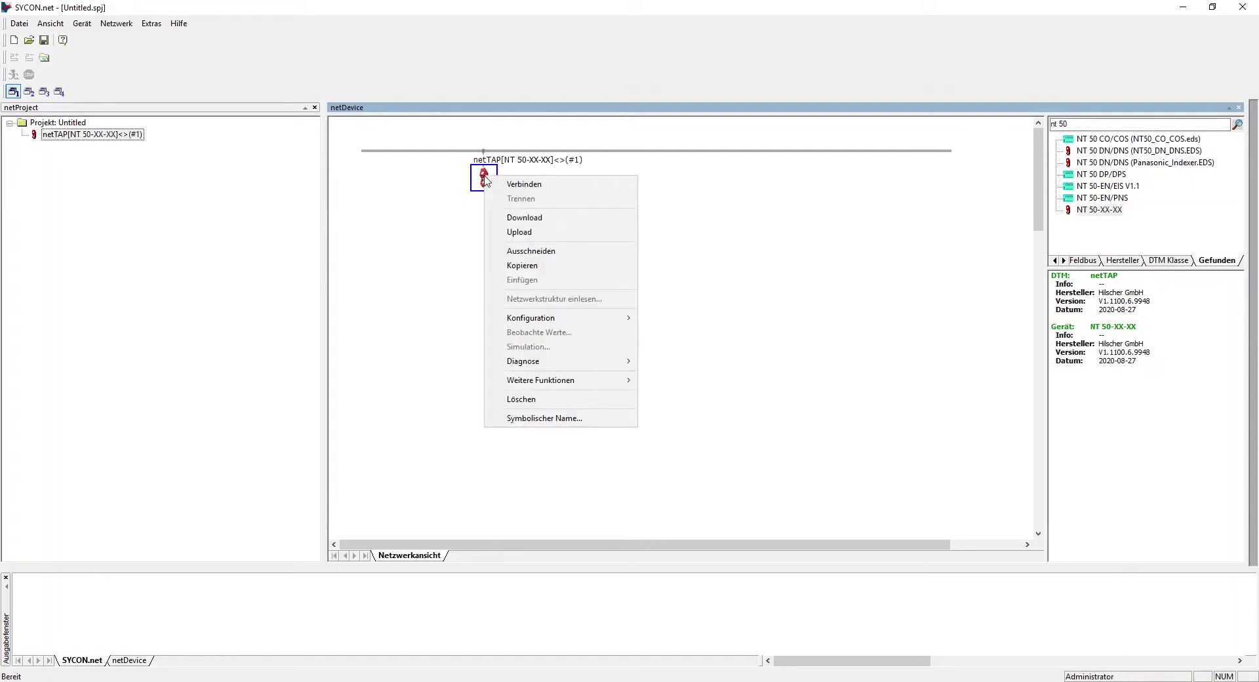
mouse_move(558, 320)
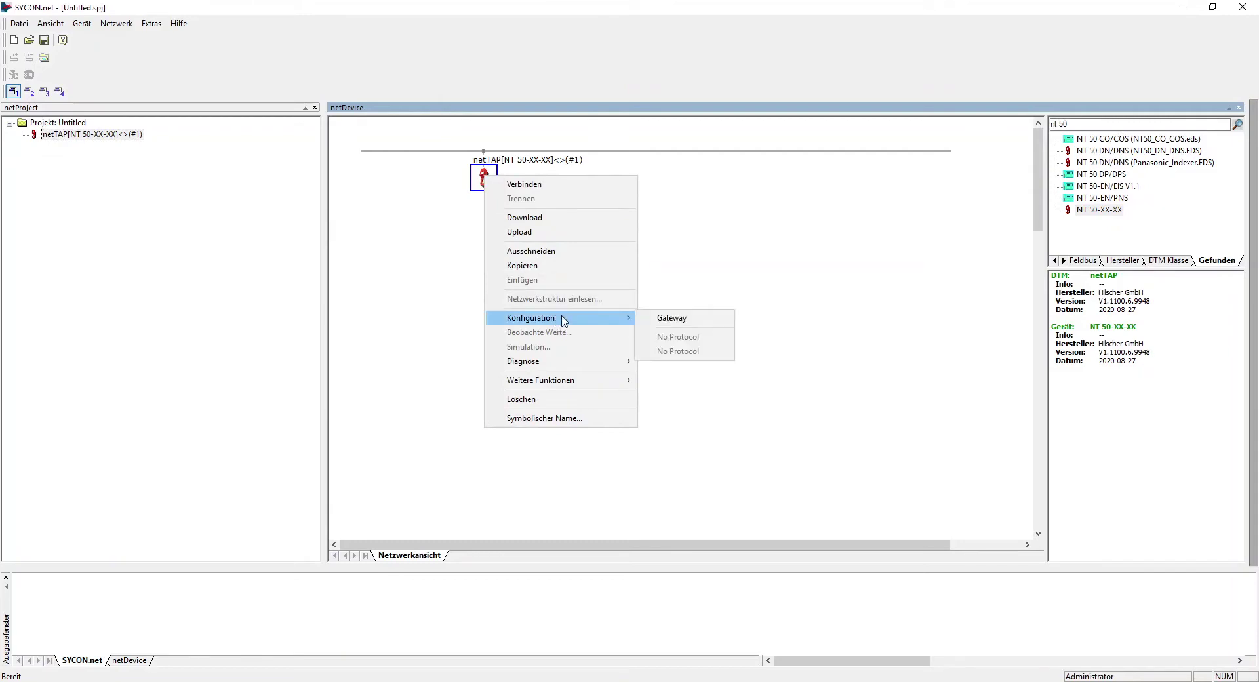
left_click(699, 324)
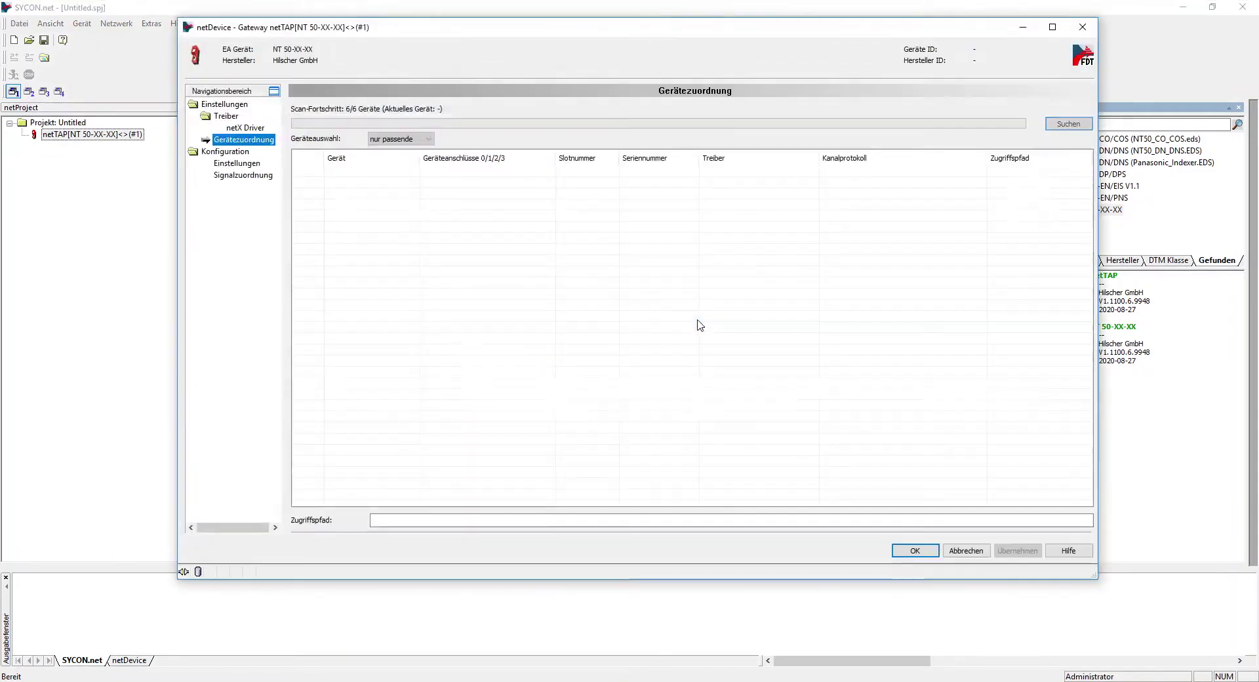
left_click(237, 164)
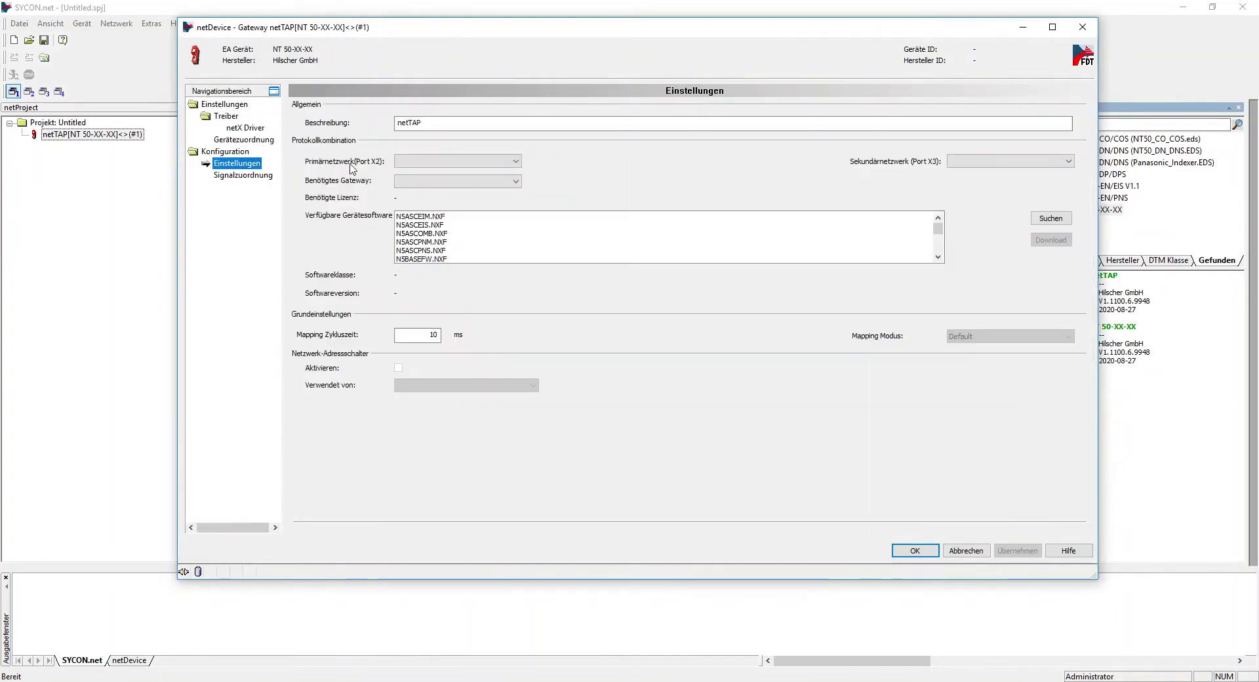
- Choose PROFIBUS-DP Slave for X2, Modbus RTU for X3 and NSDPSMBR.NXF firmware, then apply
left_click(437, 162)
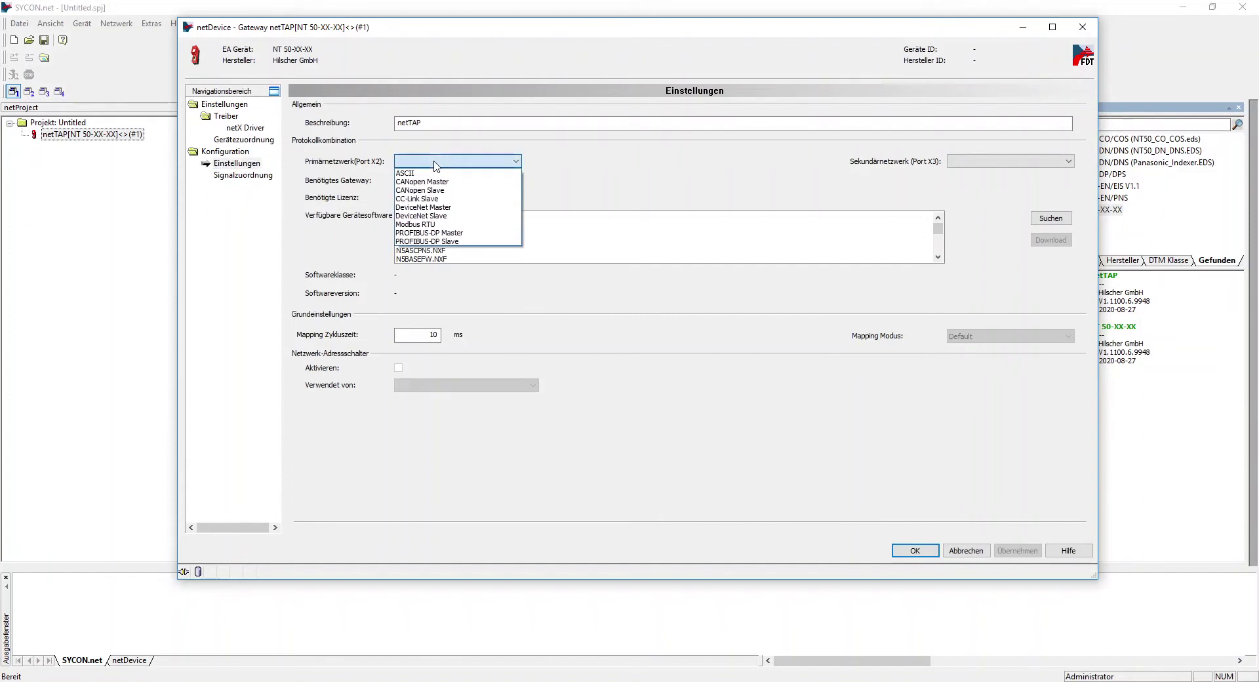
left_click(438, 242)
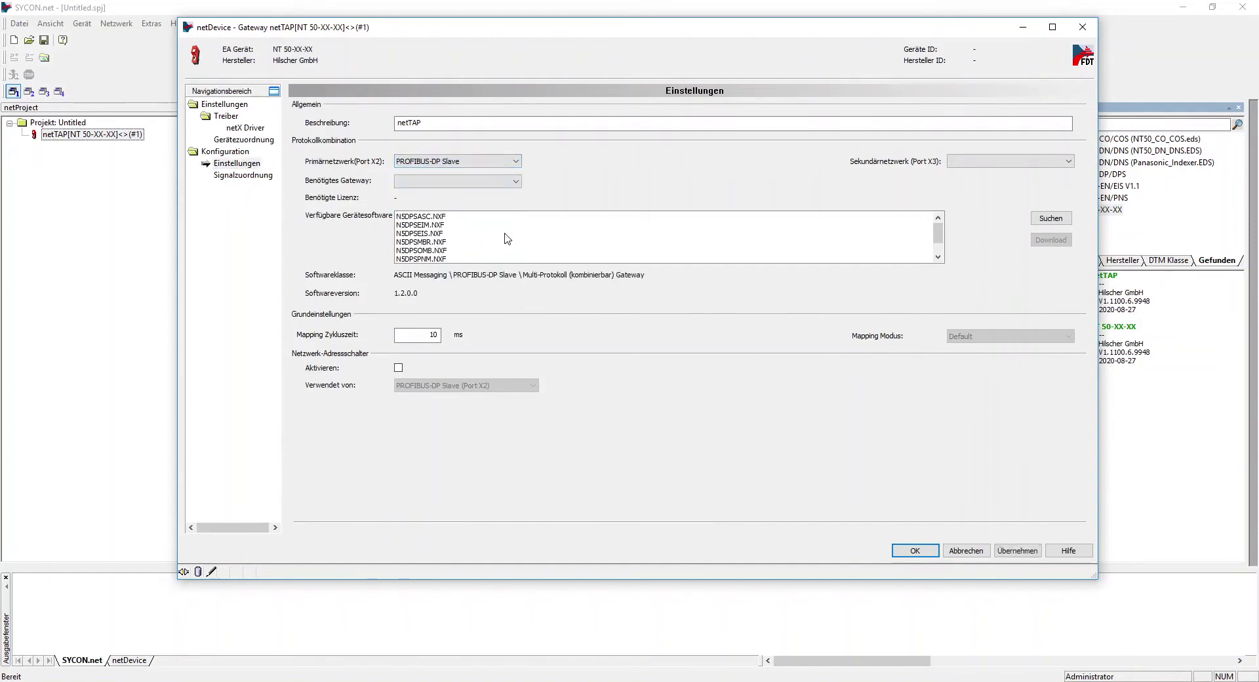
left_click(987, 162)
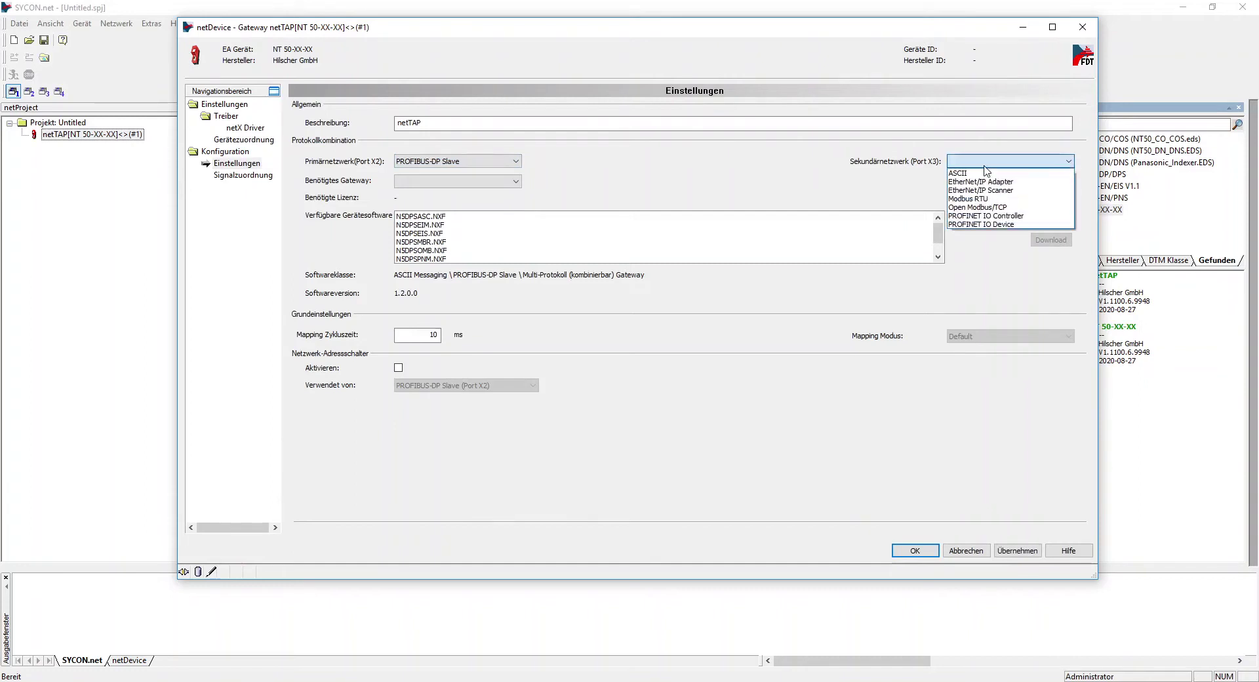
left_click(984, 199)
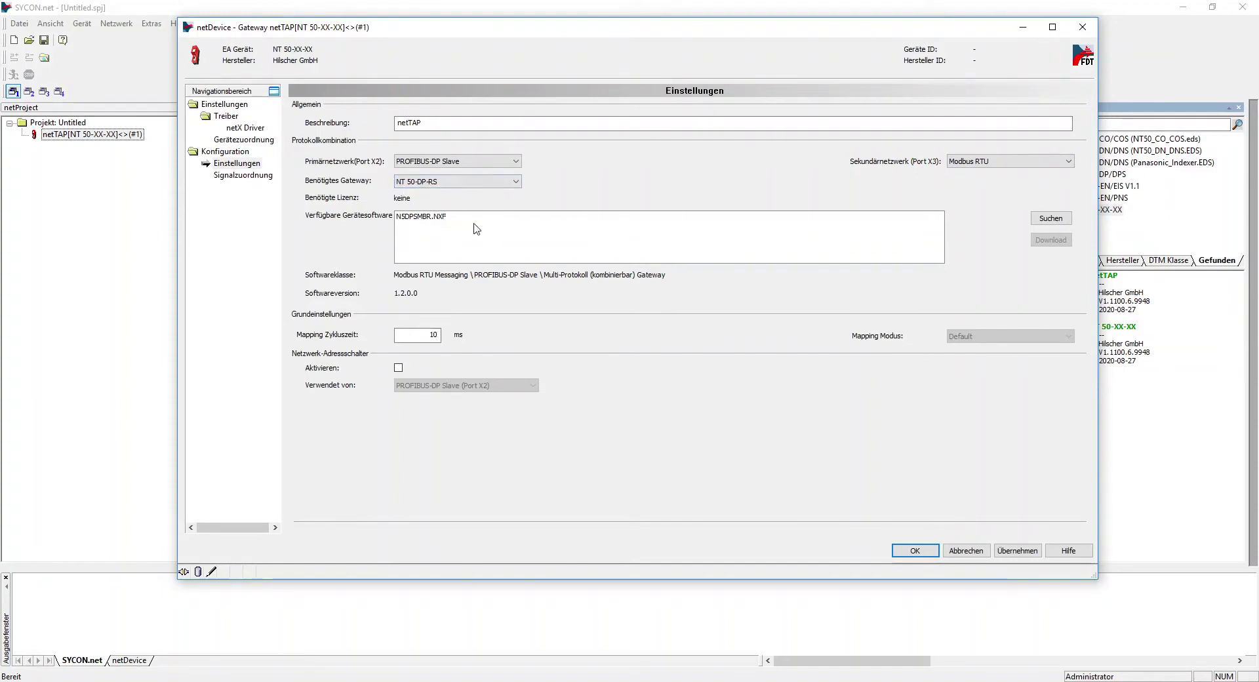
left_click(430, 217)
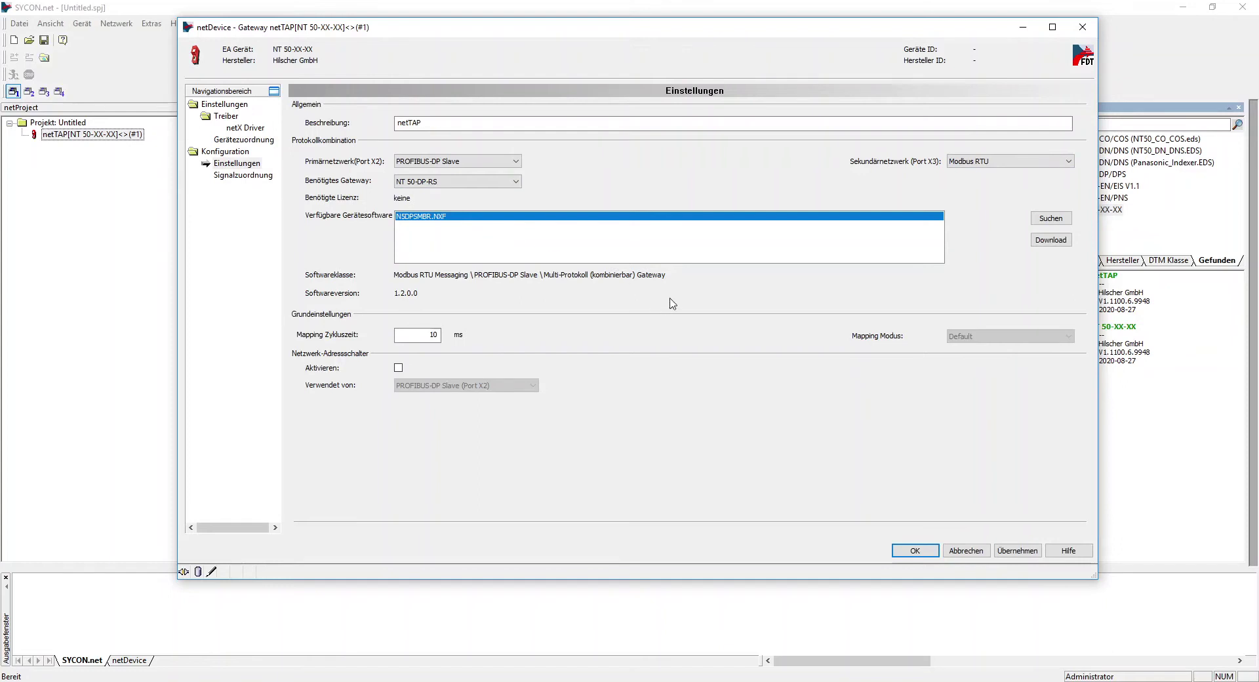
left_click(1009, 553)
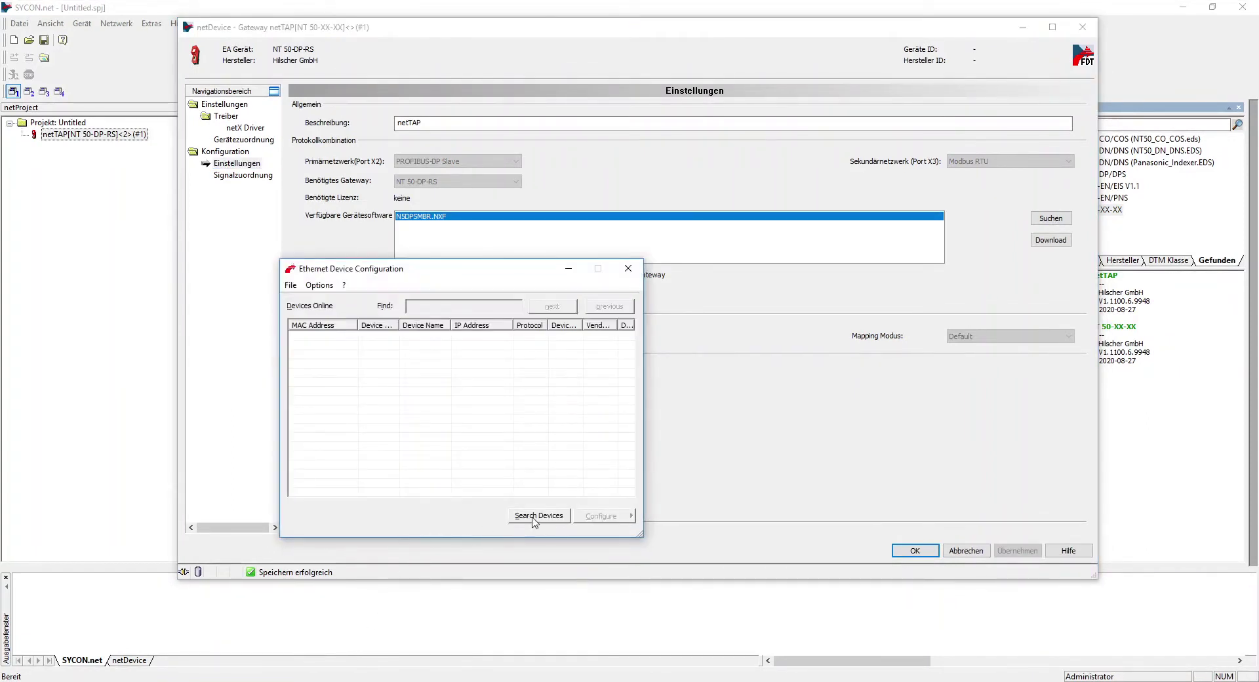
- Scan for the netTAP and assign it IP 192.168.2.5 with subnet mask 255.255.255.0
left_click(534, 517)
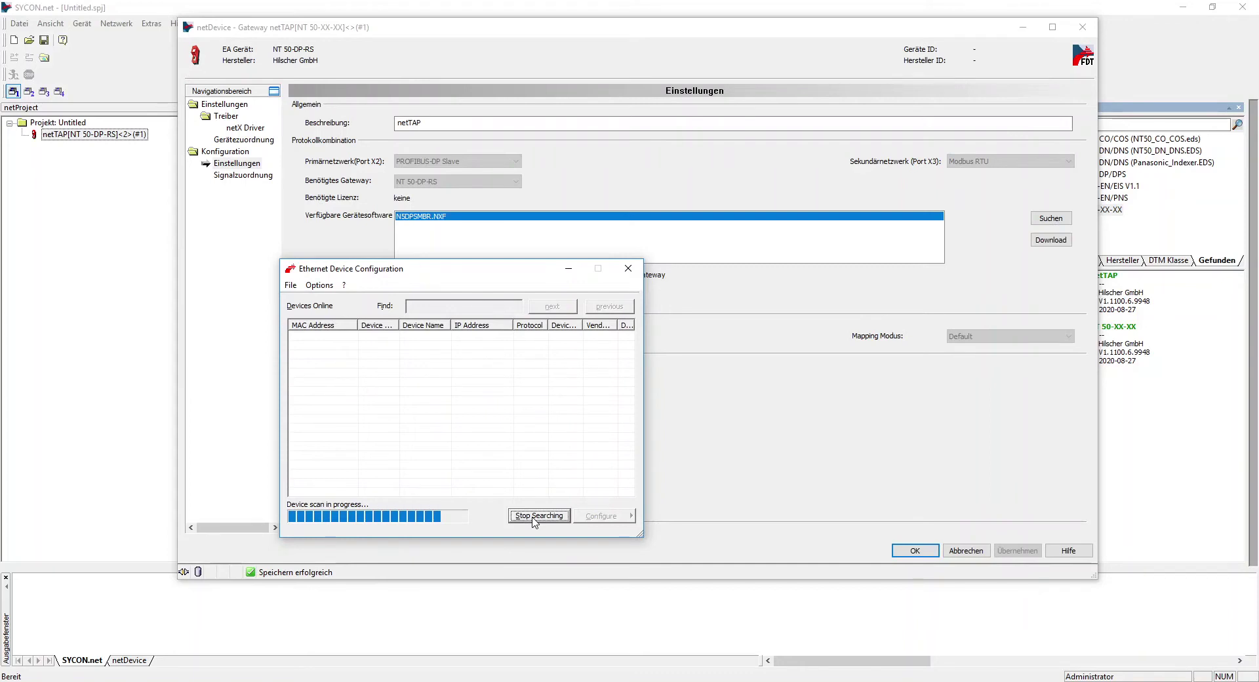
left_click(486, 339)
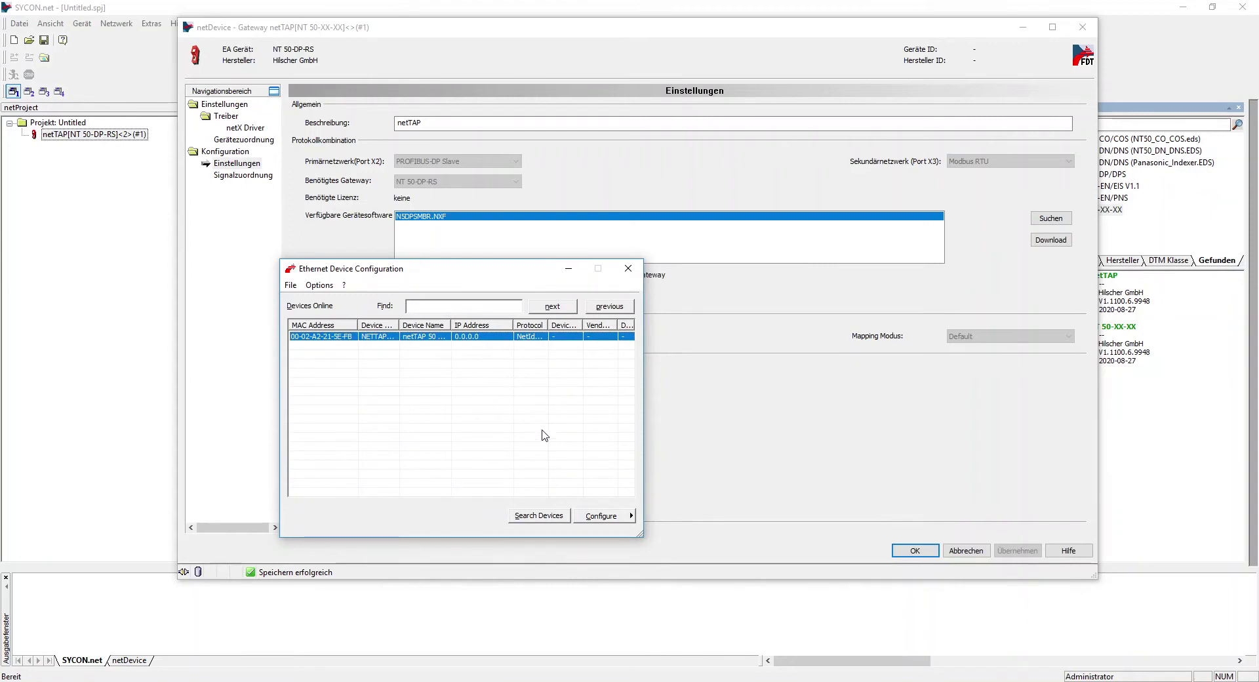
left_click(611, 518)
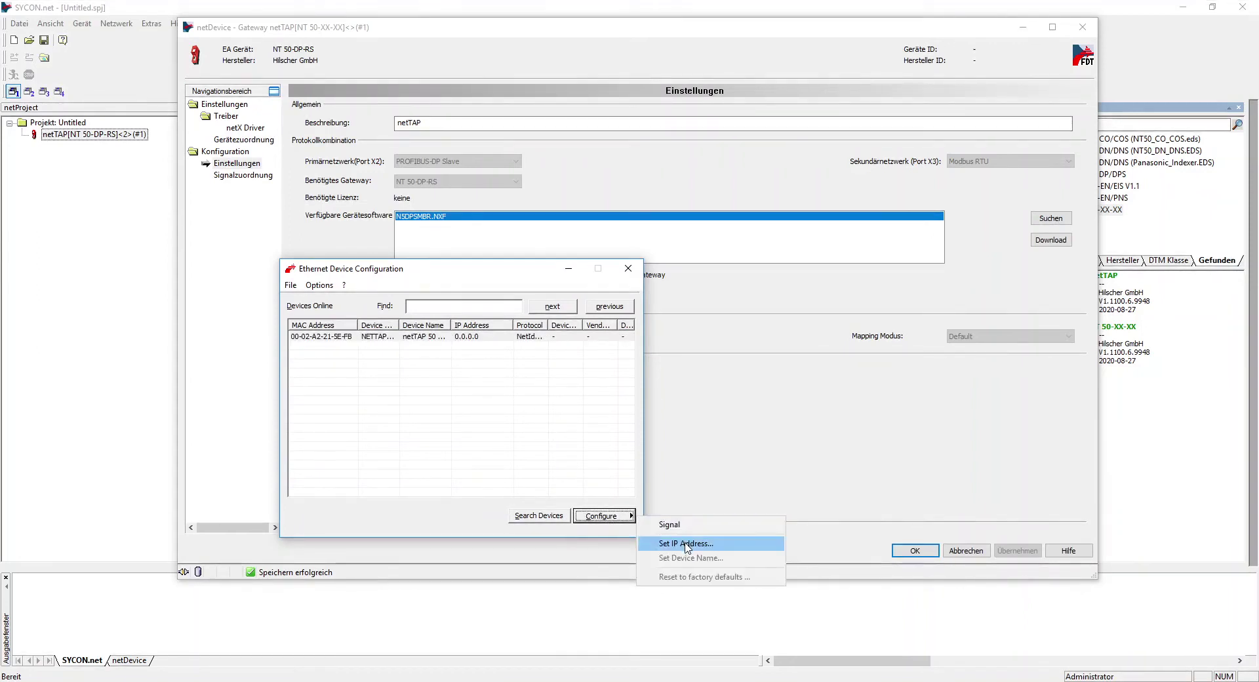
left_click(686, 545)
type("192 . 168 . 2 . 5")
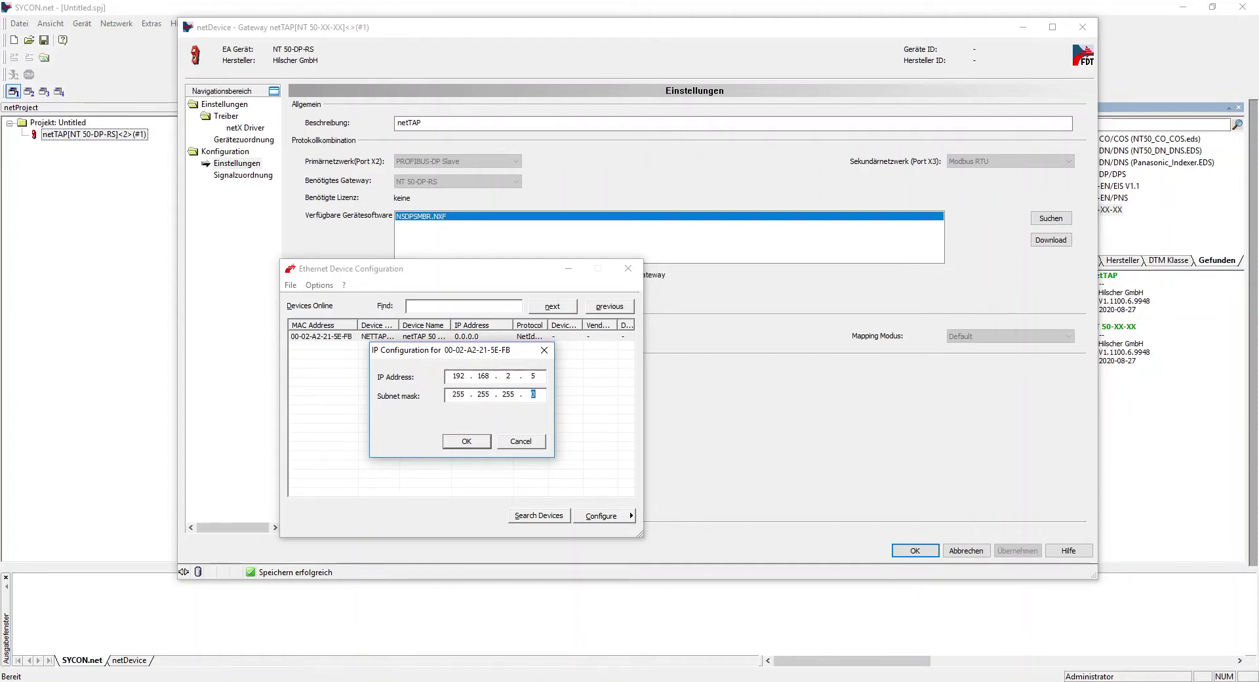
left_click(467, 442)
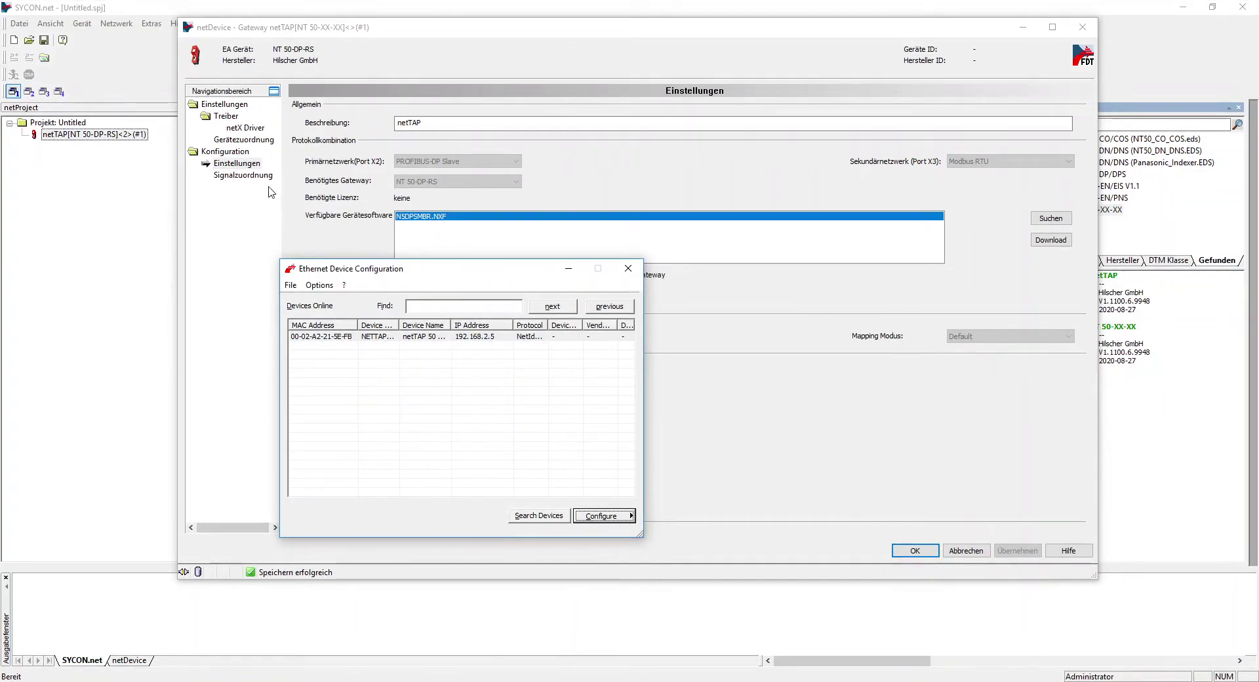
- Change the netX Driver TCP connection IP to 192.168.2.5 and save all driver settings
left_click(246, 128)
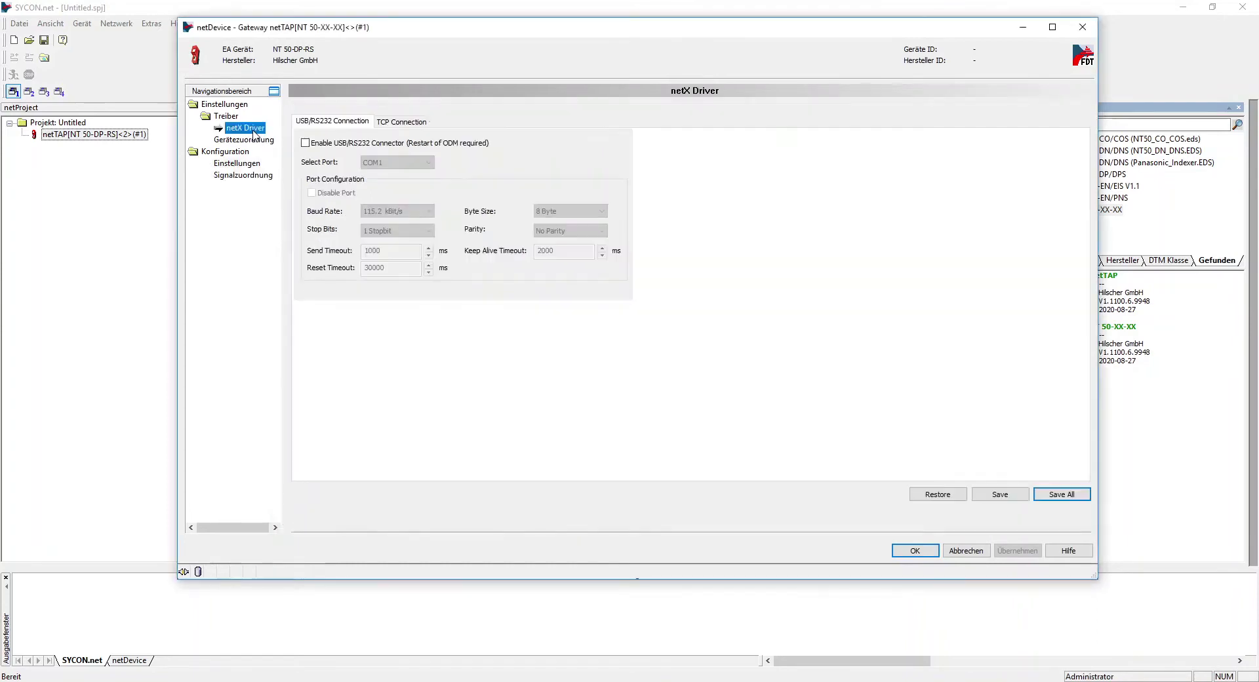
left_click(403, 121)
left_click(360, 226)
double_click(361, 225)
type("2")
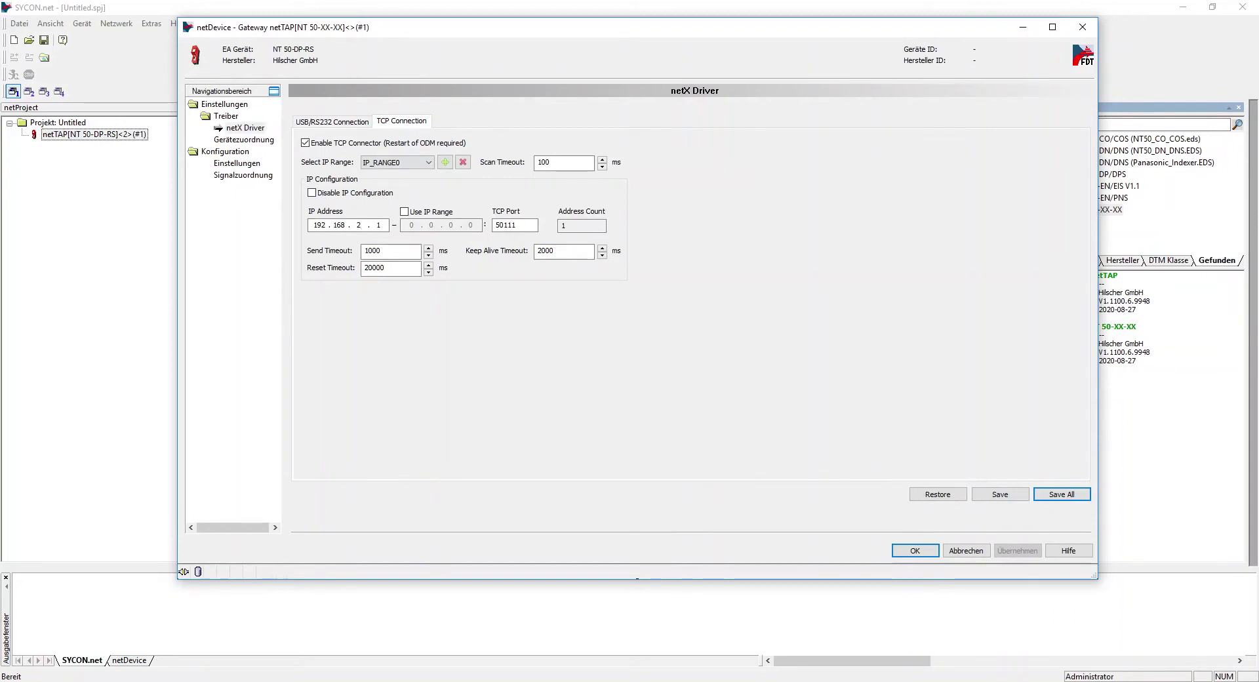
double_click(379, 225)
type("5")
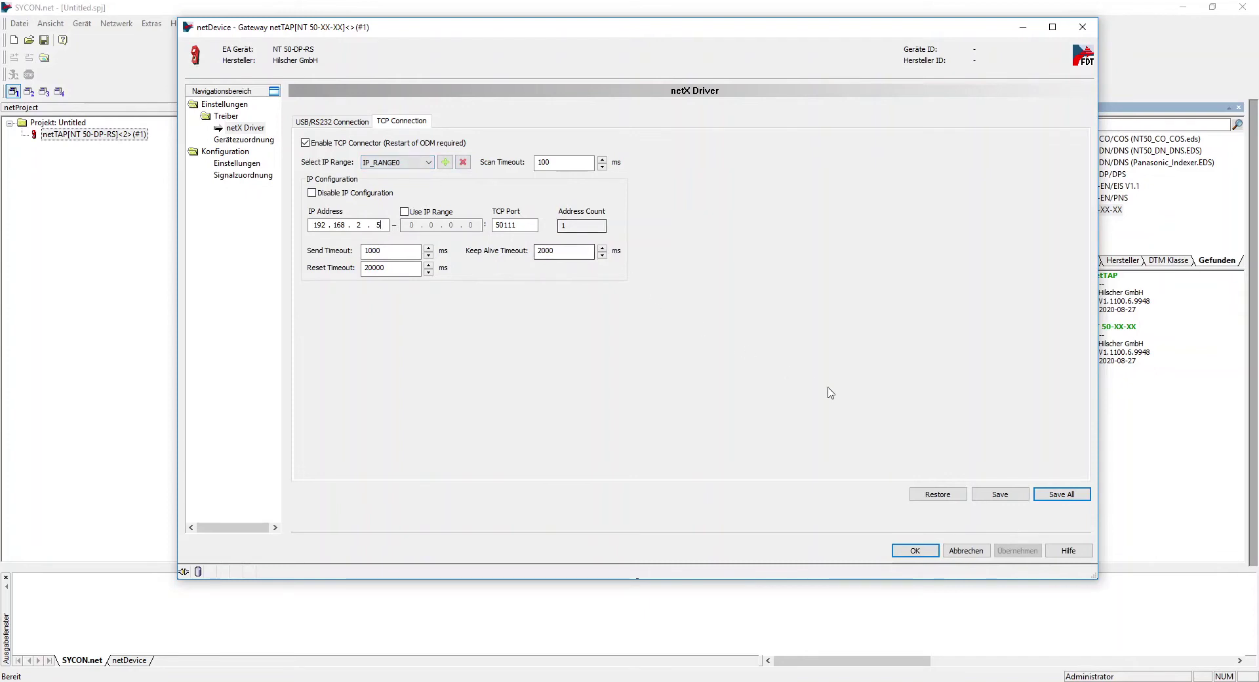
left_click(1073, 499)
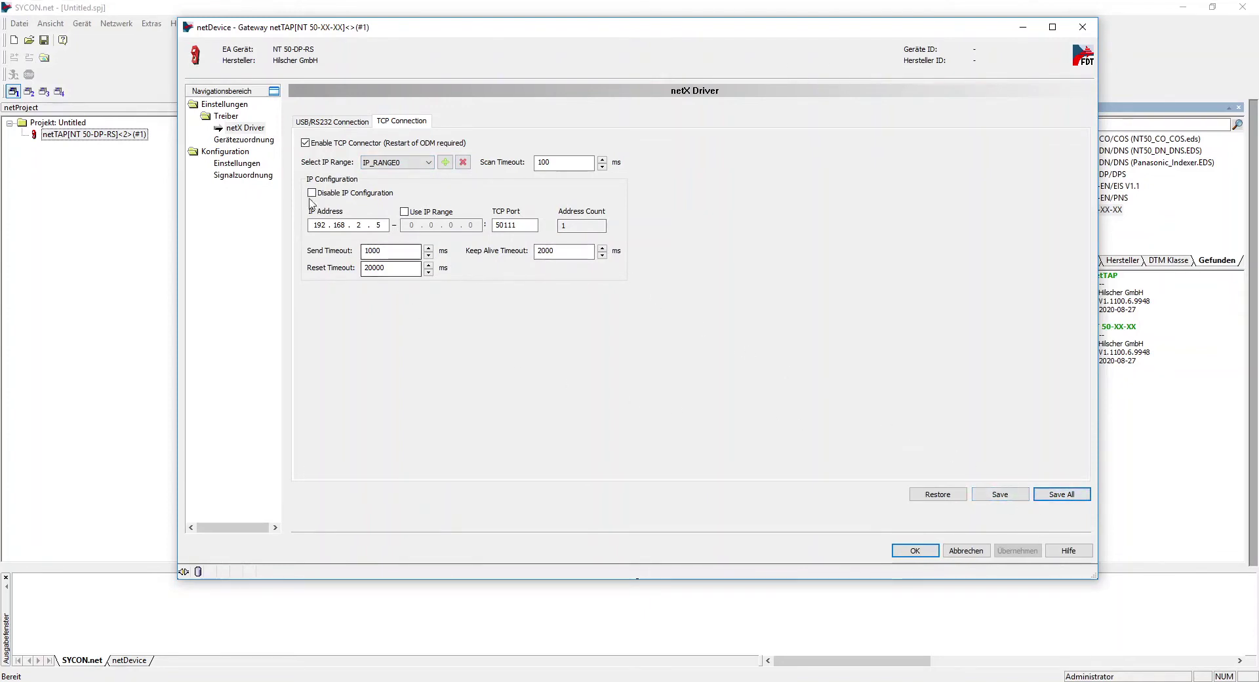
left_click(257, 141)
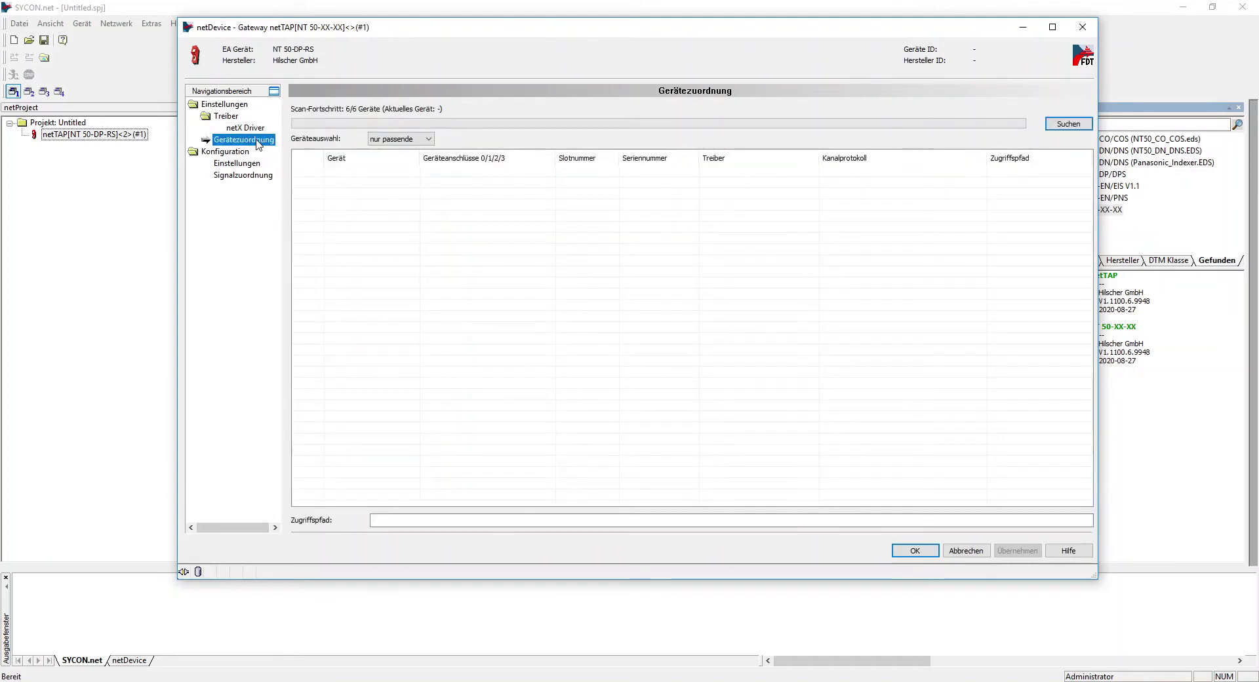
- Search for devices, tick the NT 50-DP-RS at 192.168.2.5, and apply the assignment
left_click(1067, 126)
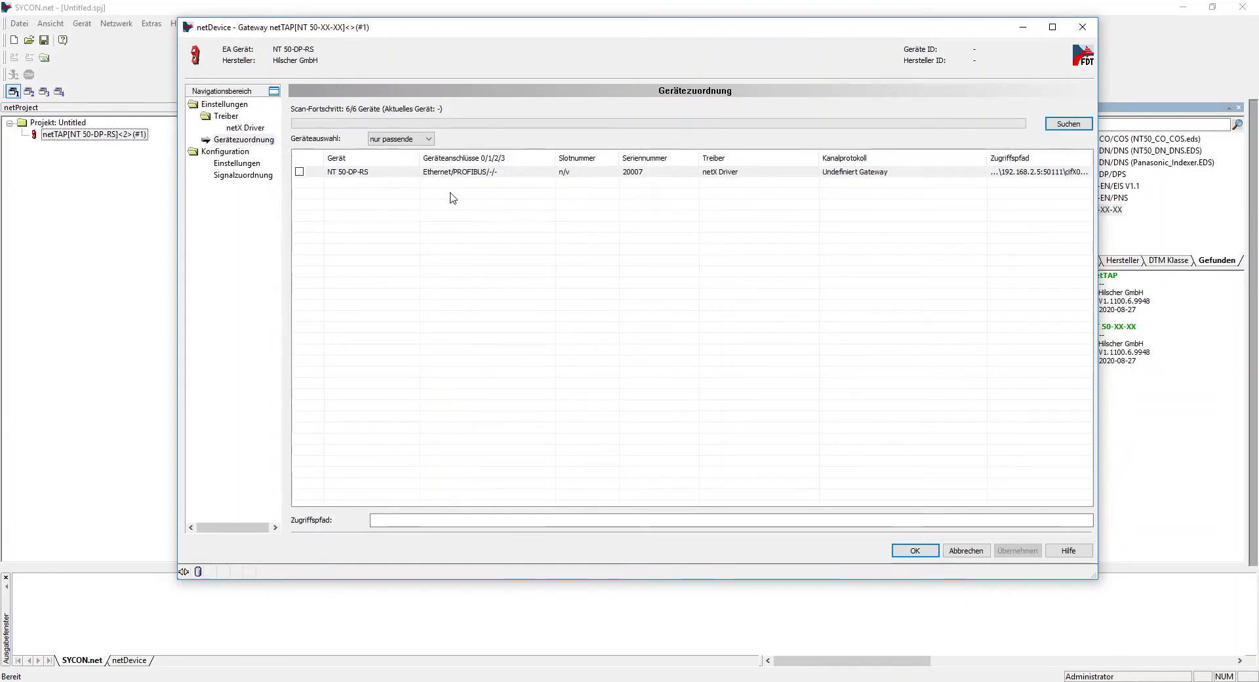
left_click(299, 172)
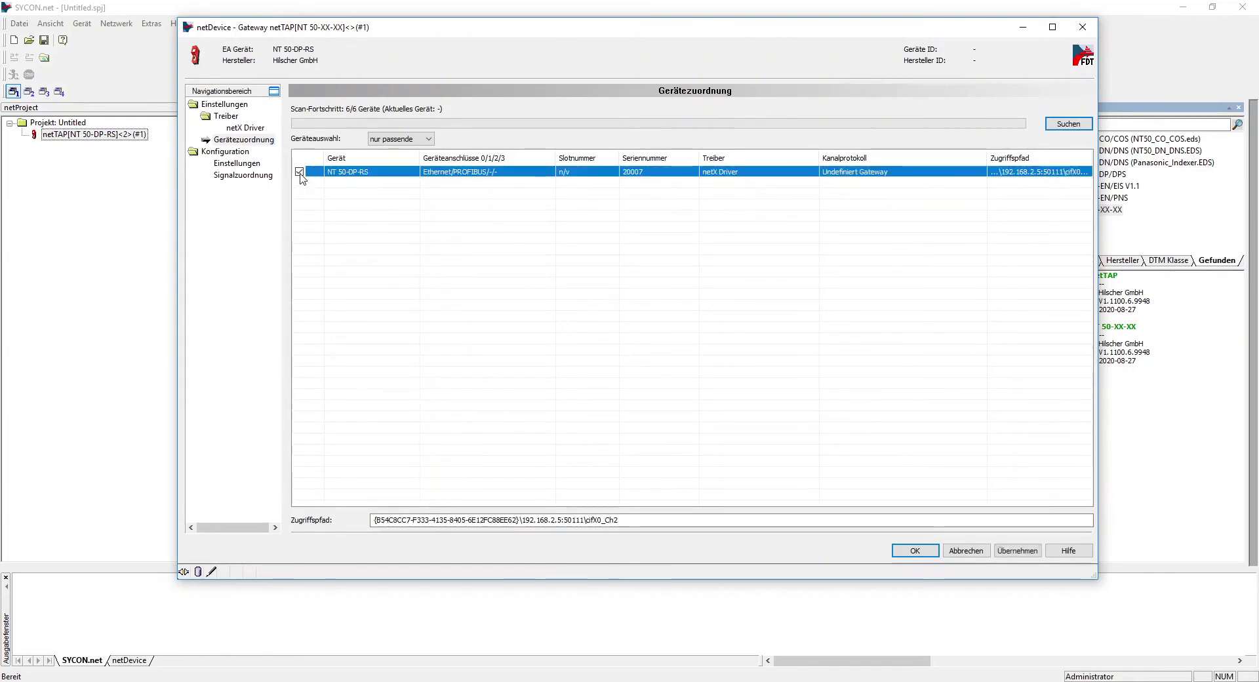
left_click(1004, 552)
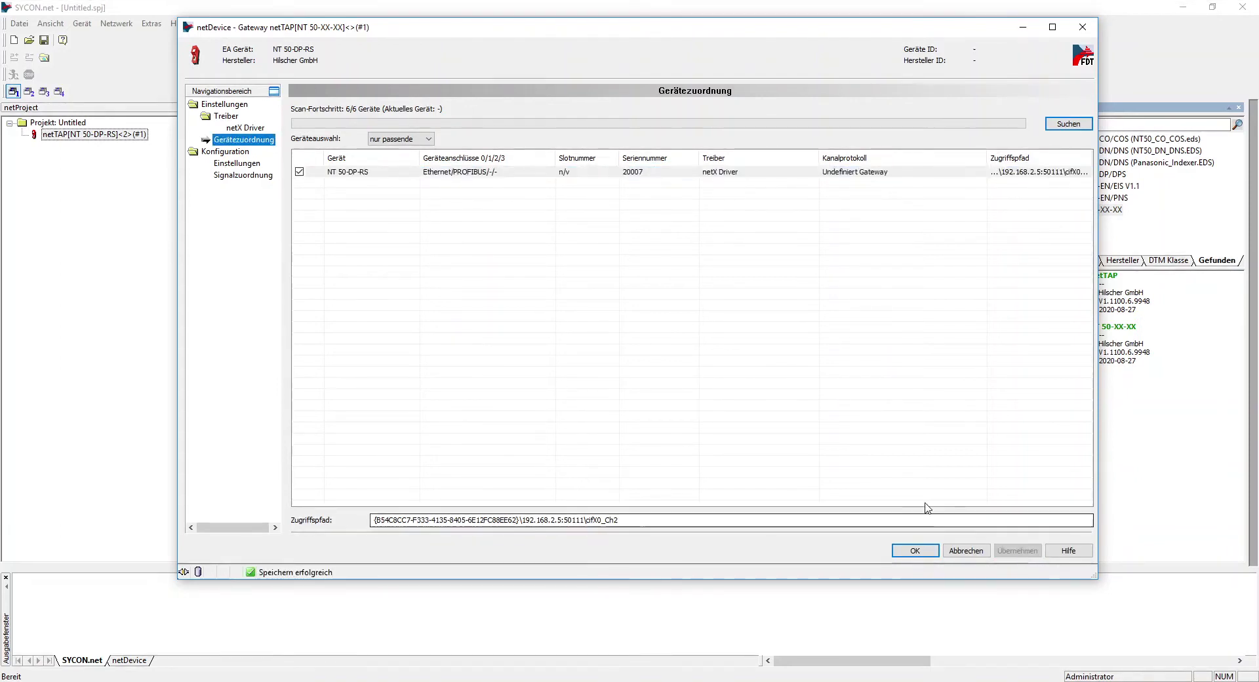
left_click(244, 165)
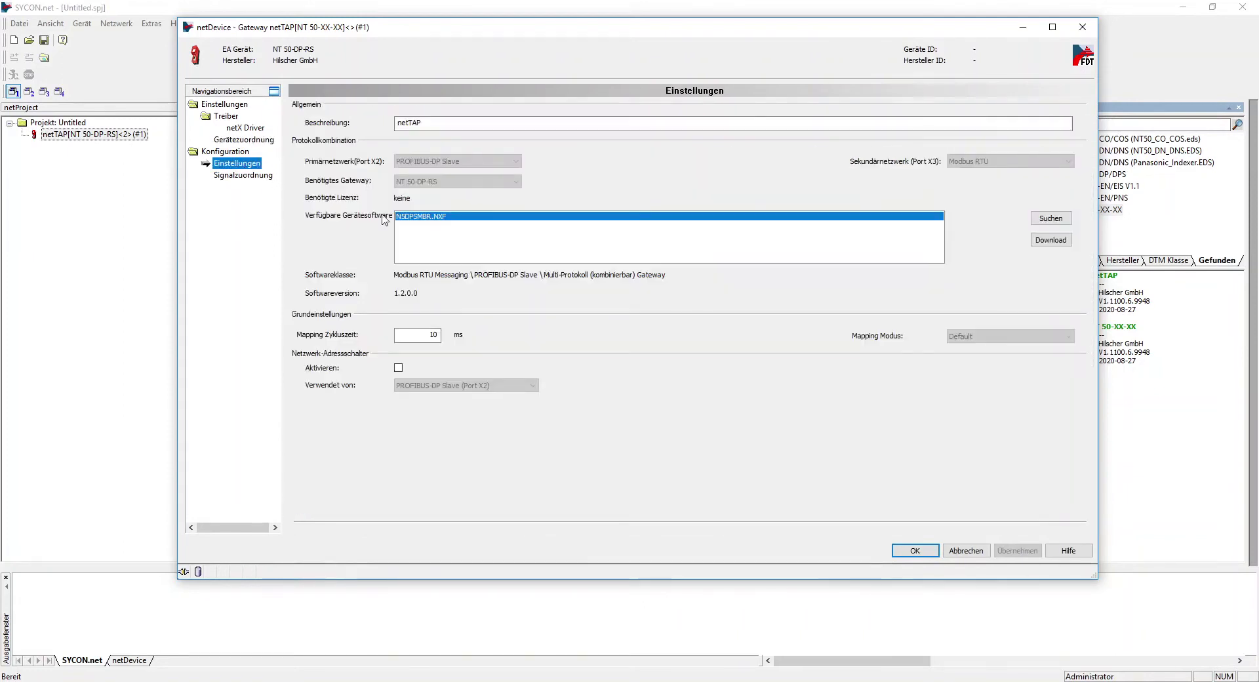
- Download NSDPSMBR.NXF to the netTAP, confirming the overwrite, then close the gateway dialog with OK
left_click(1057, 243)
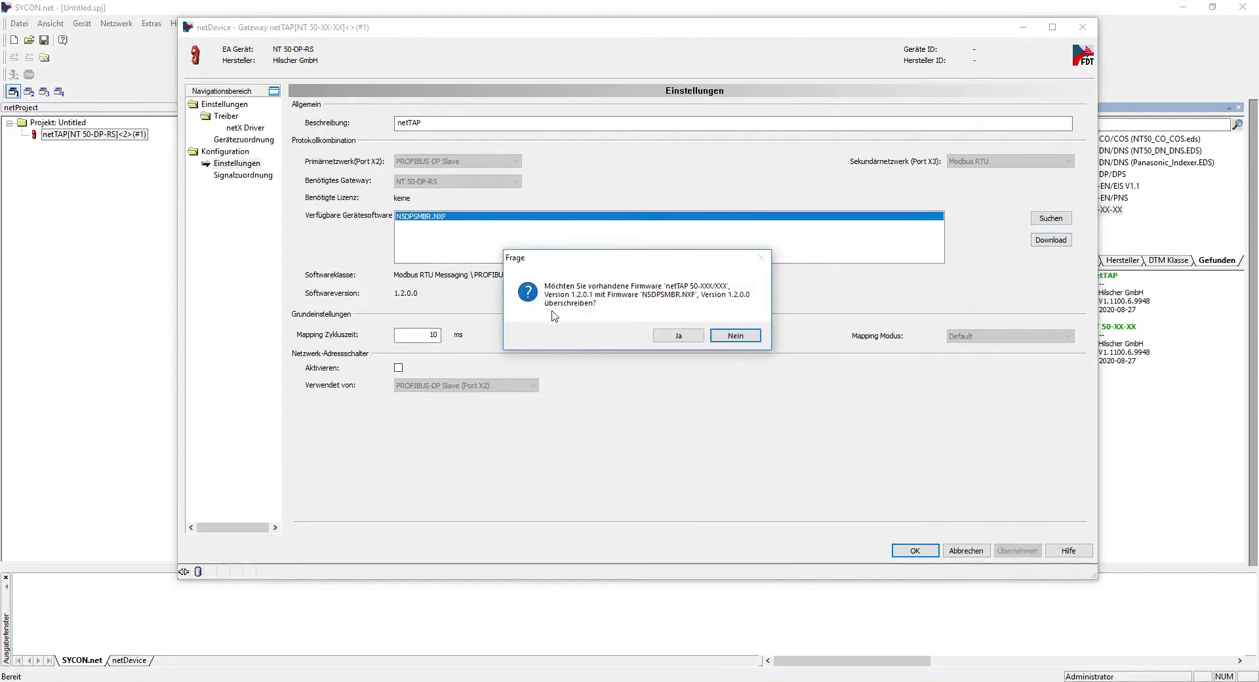
left_click(680, 336)
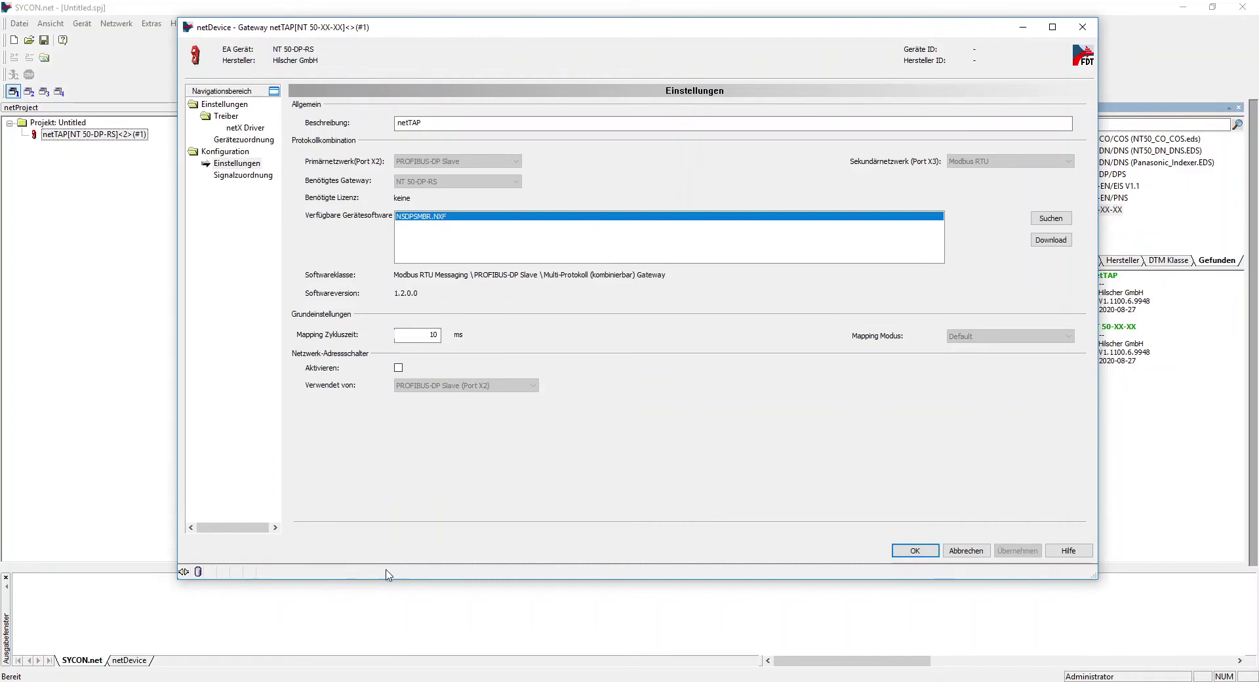
left_click(918, 553)
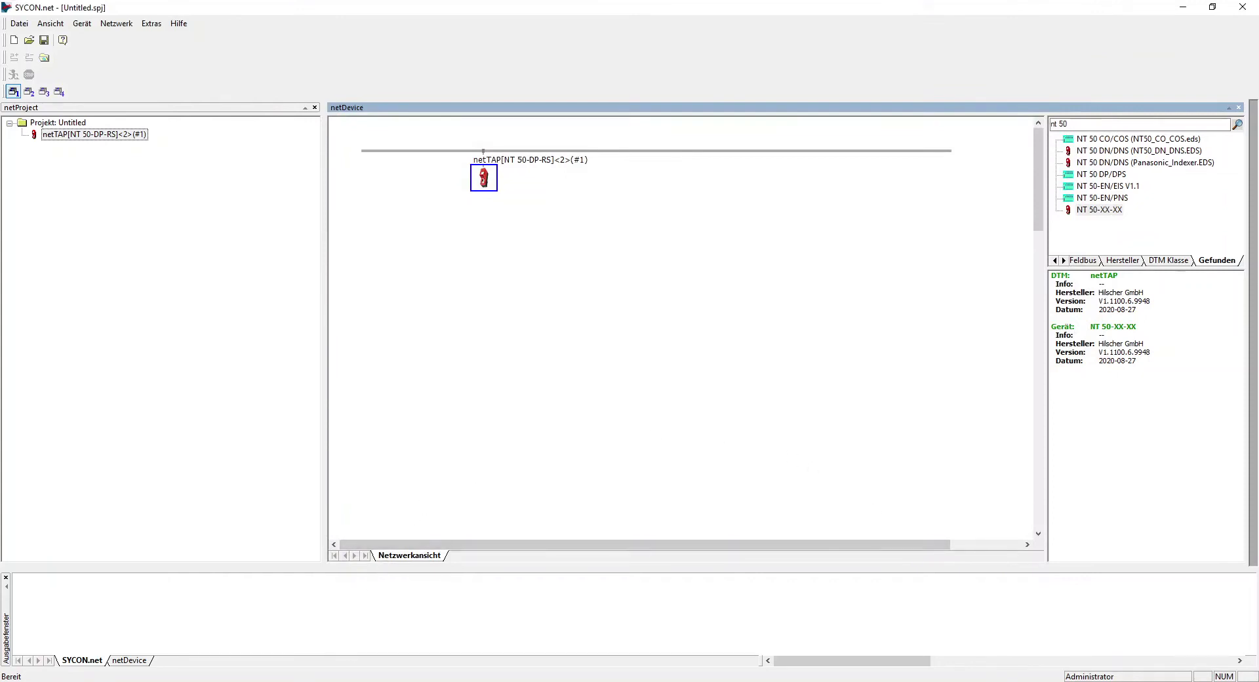
- Rescan in Ethernet Device Configuration, stopping once the netTAP 50 appears at 192.168.2.5
left_click(377, 614)
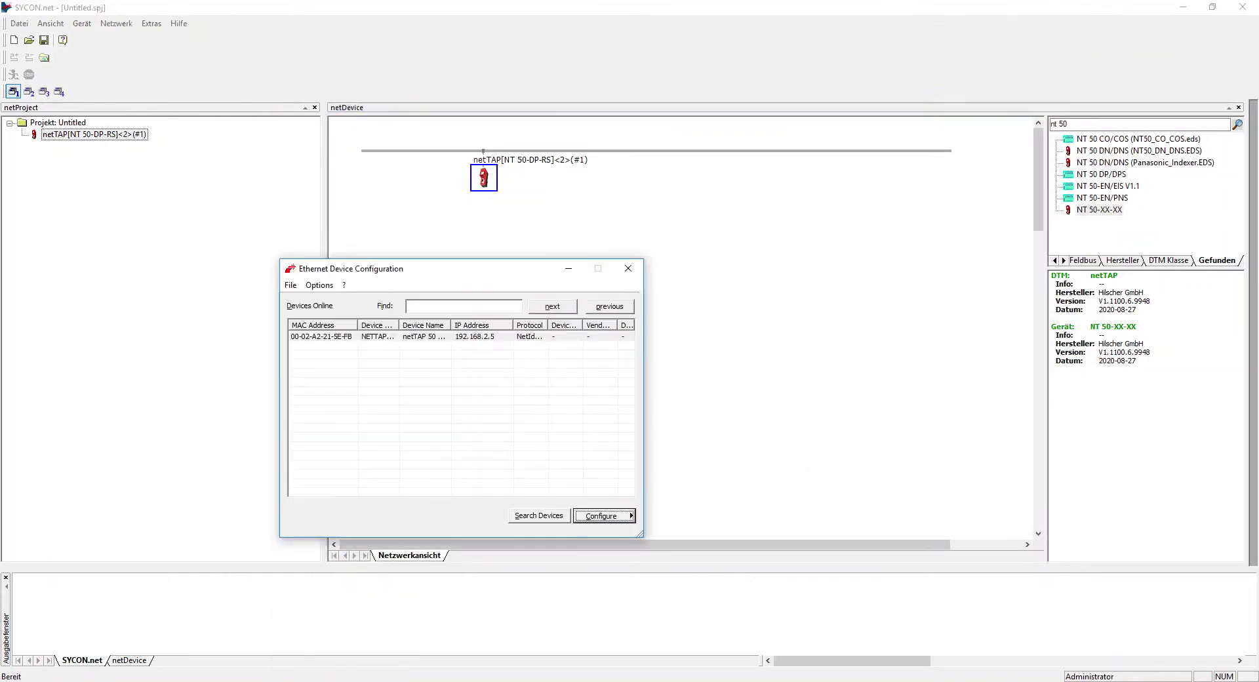
left_click(539, 515)
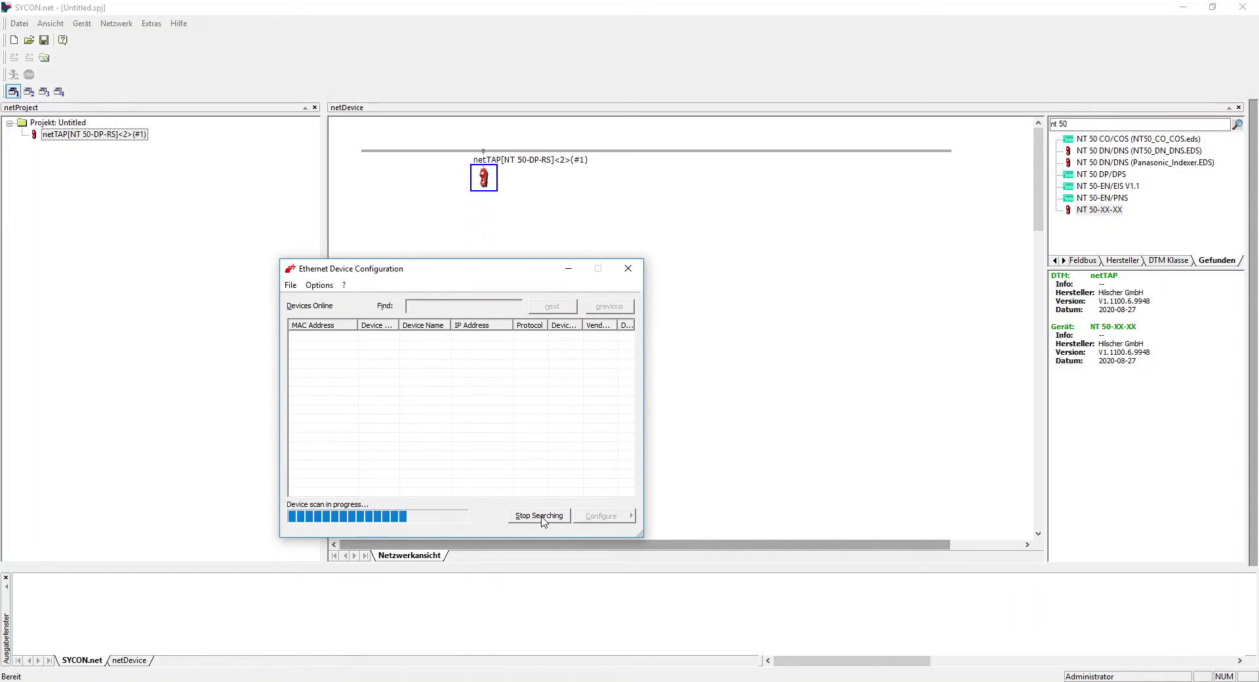
left_click(539, 515)
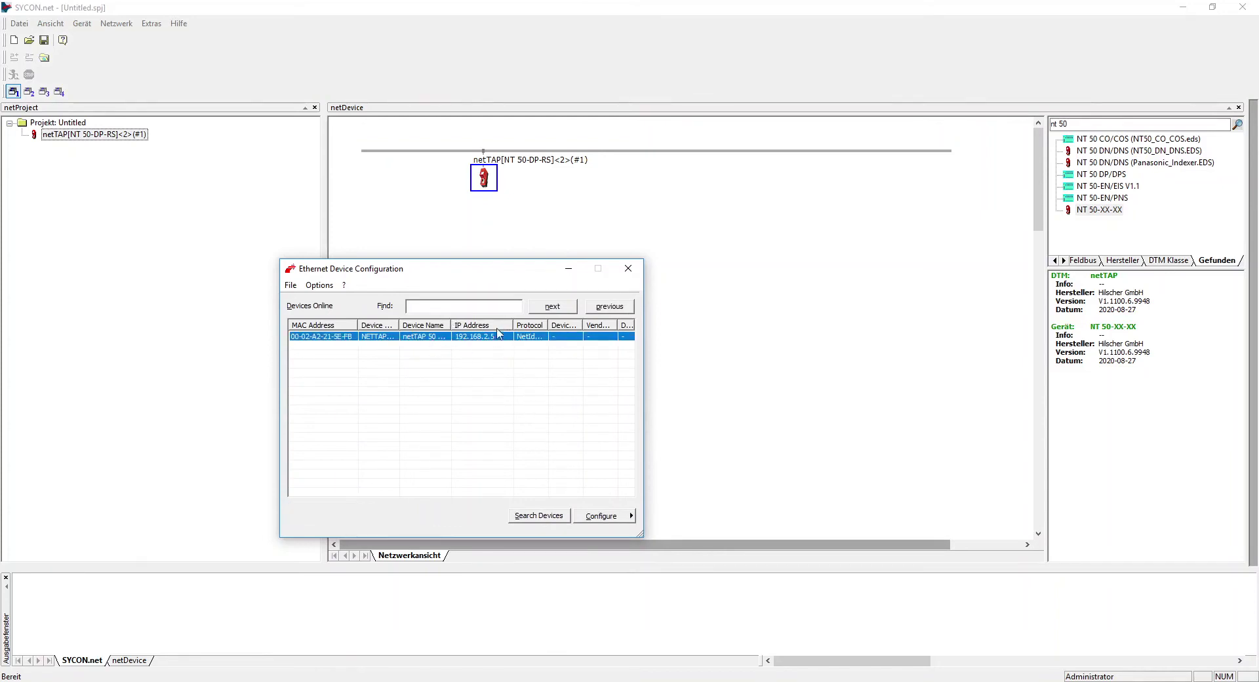
- Check the PROFIBUS-DP Slave pages: station address 2, 2 output and 2 input bytes
right_click(485, 176)
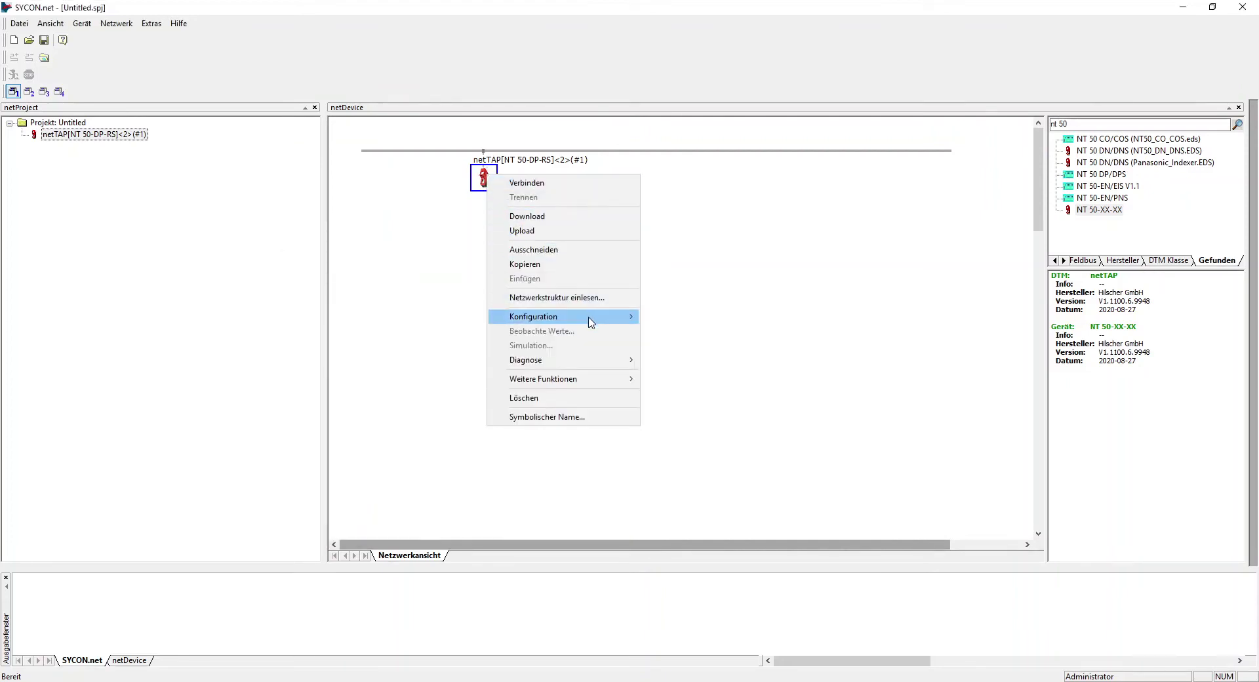
mouse_move(590, 318)
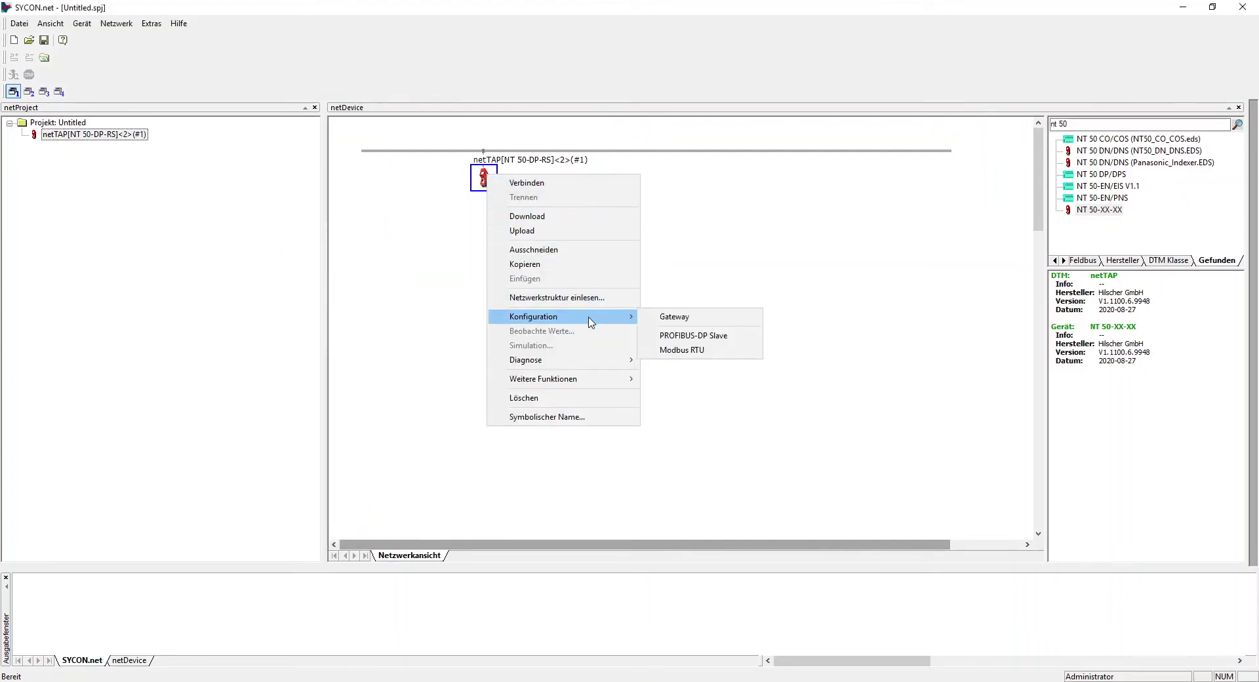
left_click(710, 339)
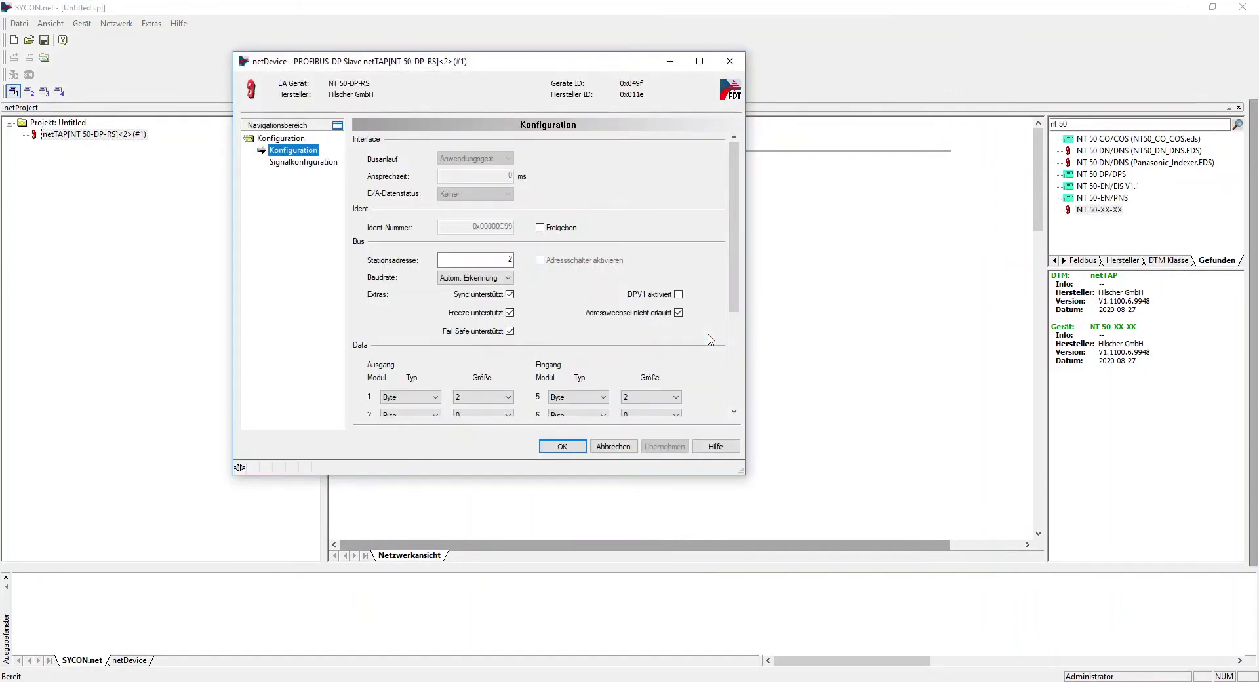
left_click_drag(737, 292, 737, 329)
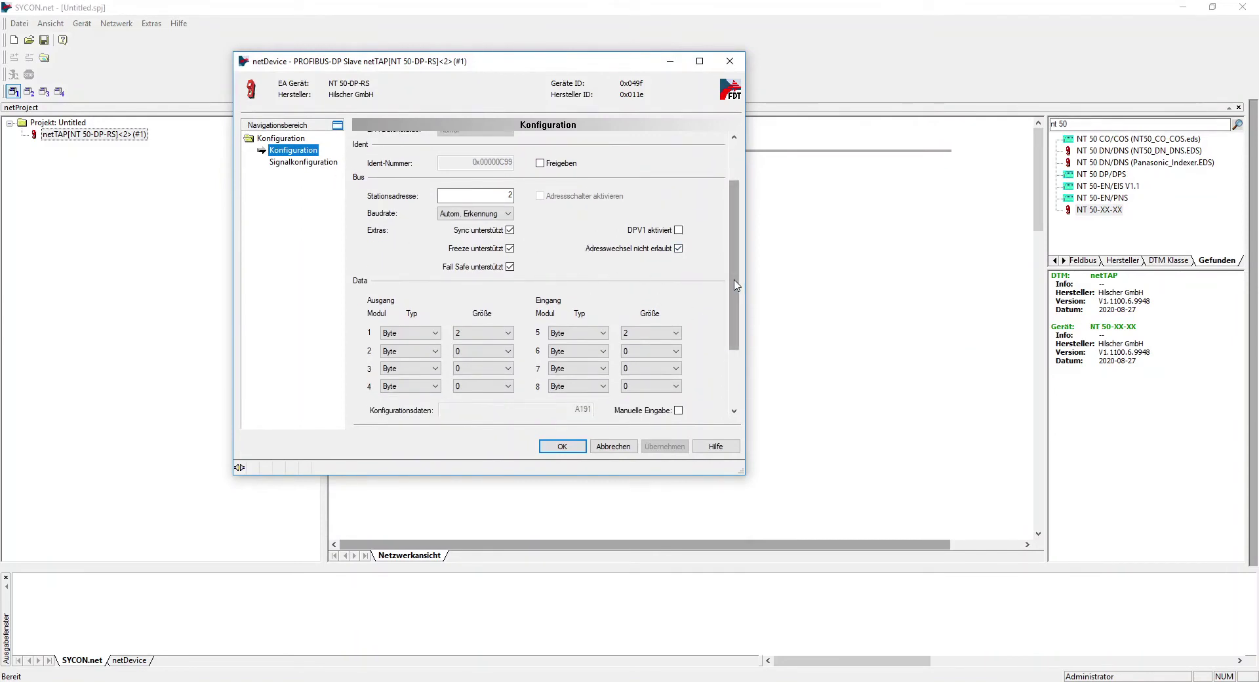
left_click_drag(736, 285, 735, 341)
scroll(682, 289, "up", 5)
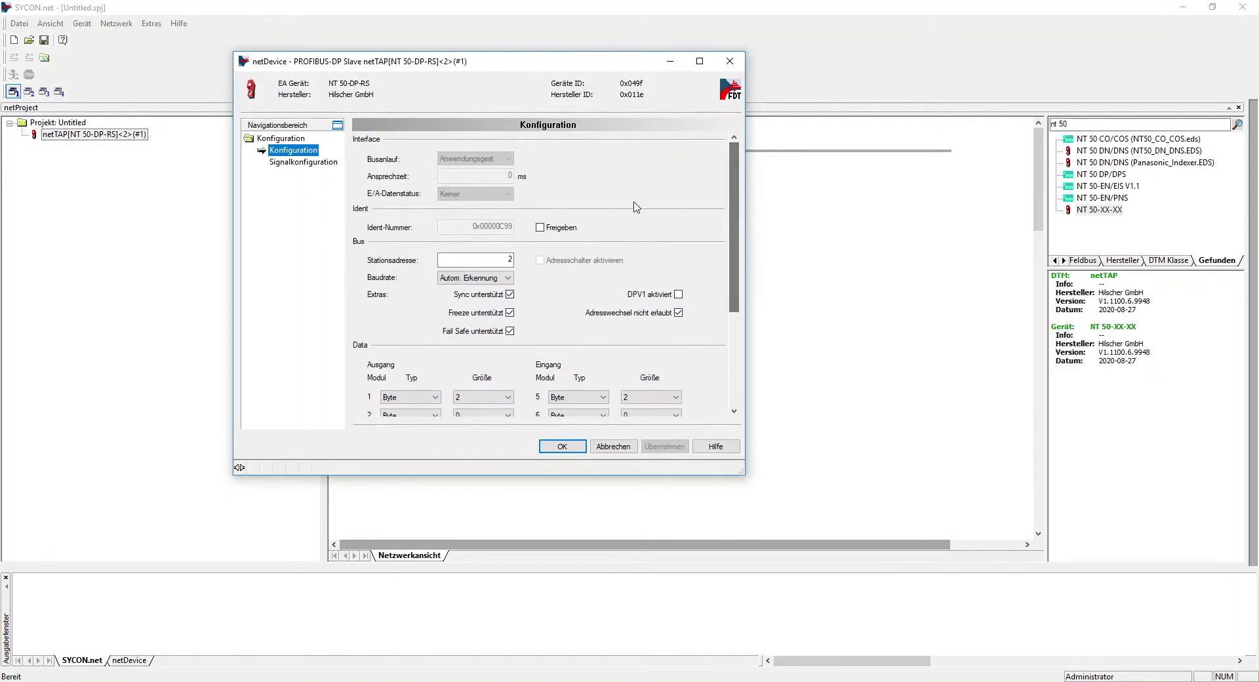
left_click(299, 165)
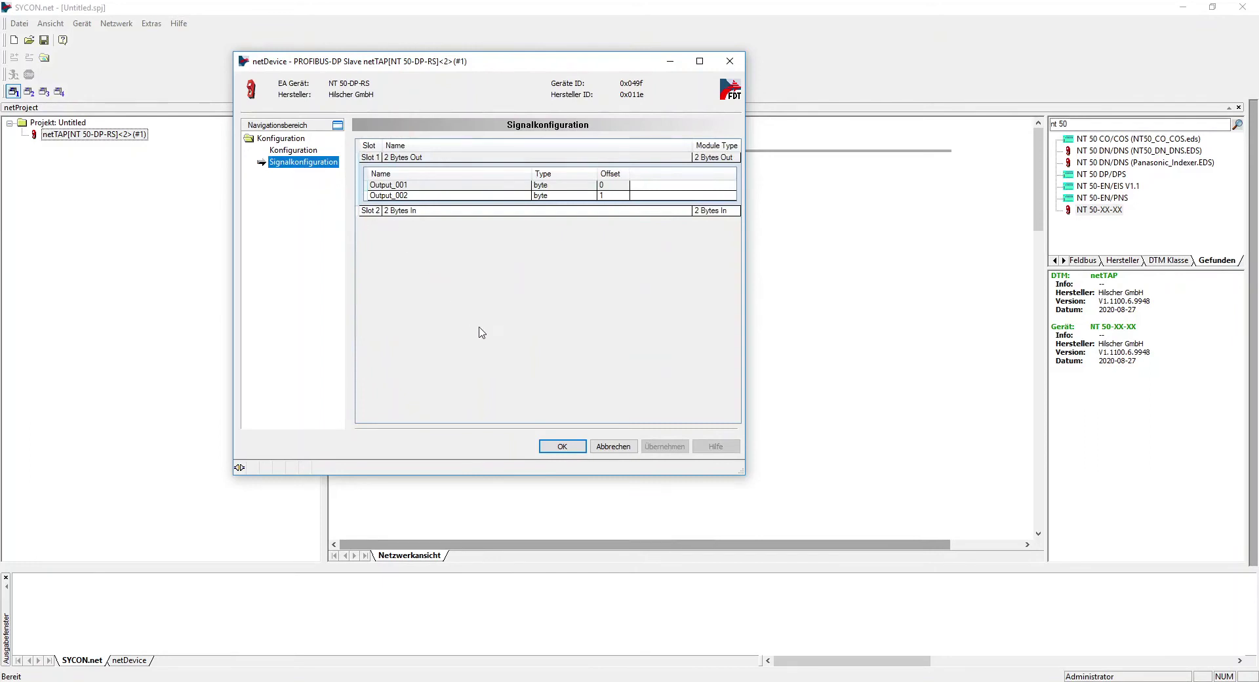
left_click(570, 447)
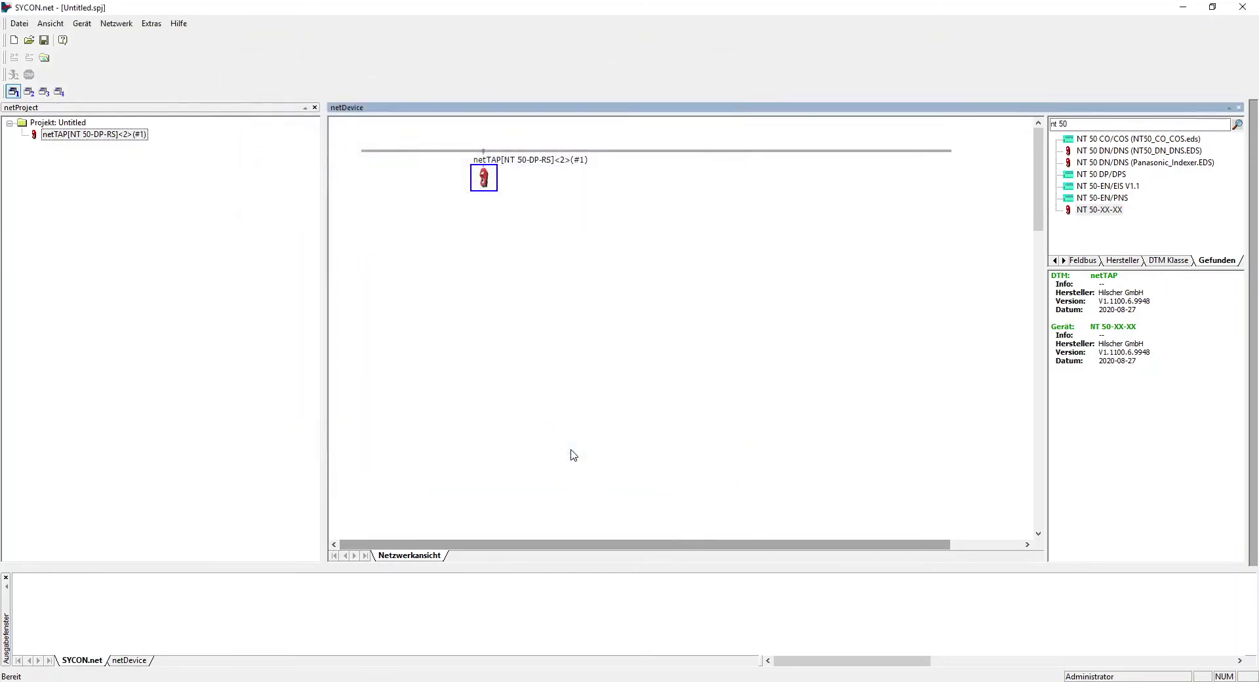
- Set the Modbus RTU Registeranzahl from 256 to 1, accept the reconfiguration warning, and save
right_click(486, 178)
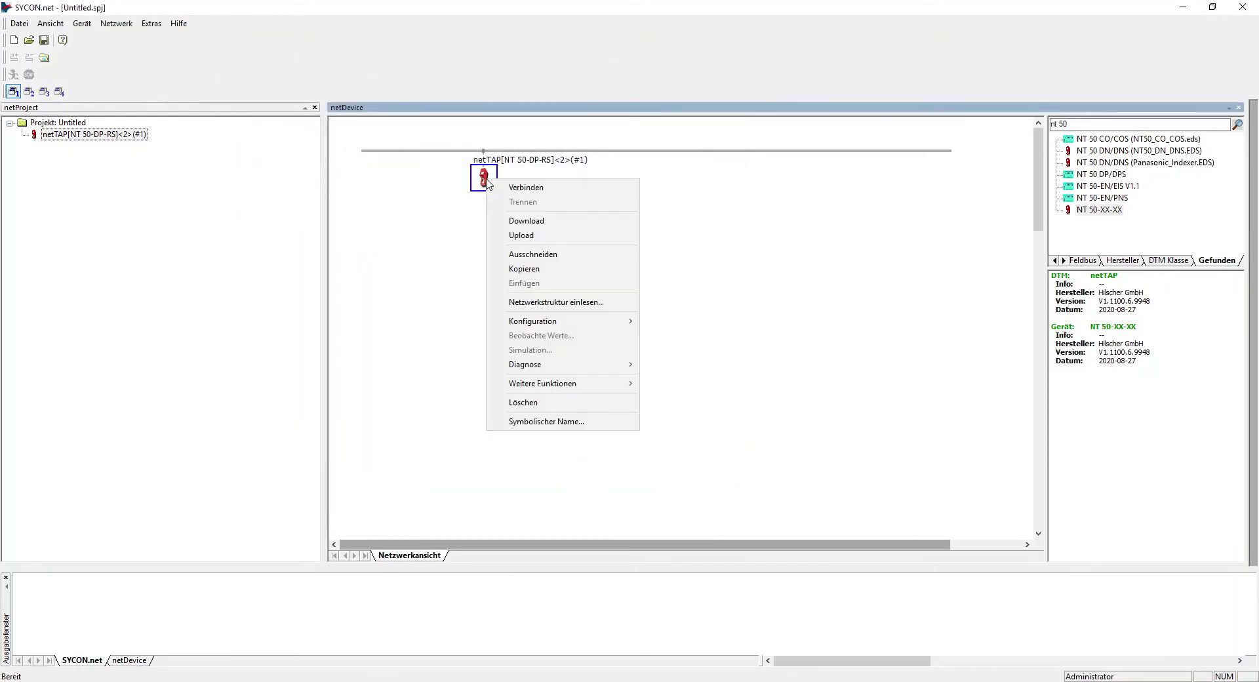
mouse_move(572, 323)
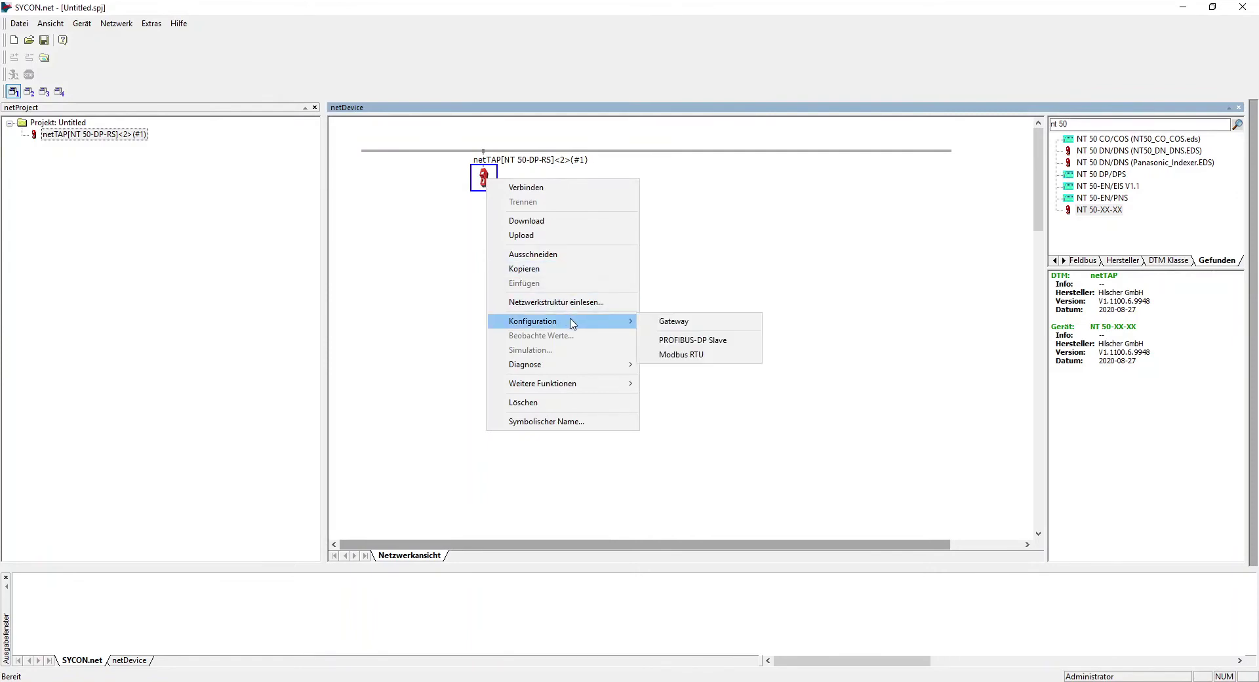
left_click(682, 355)
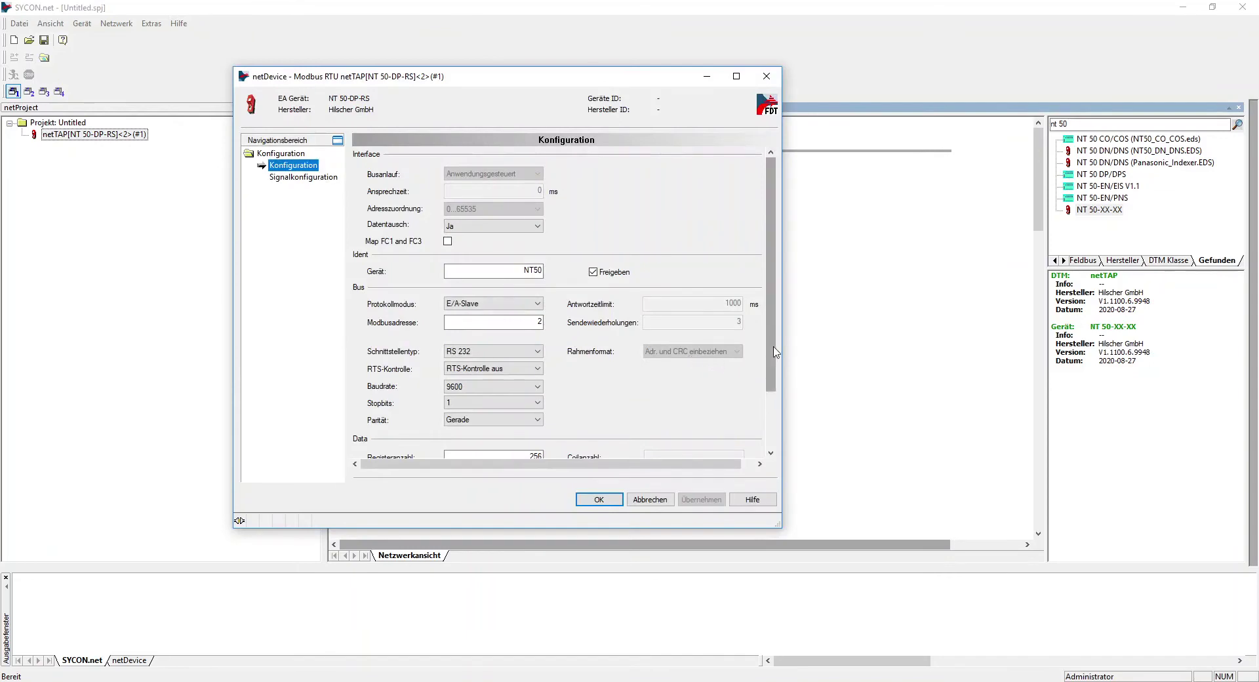
left_click_drag(776, 342, 775, 400)
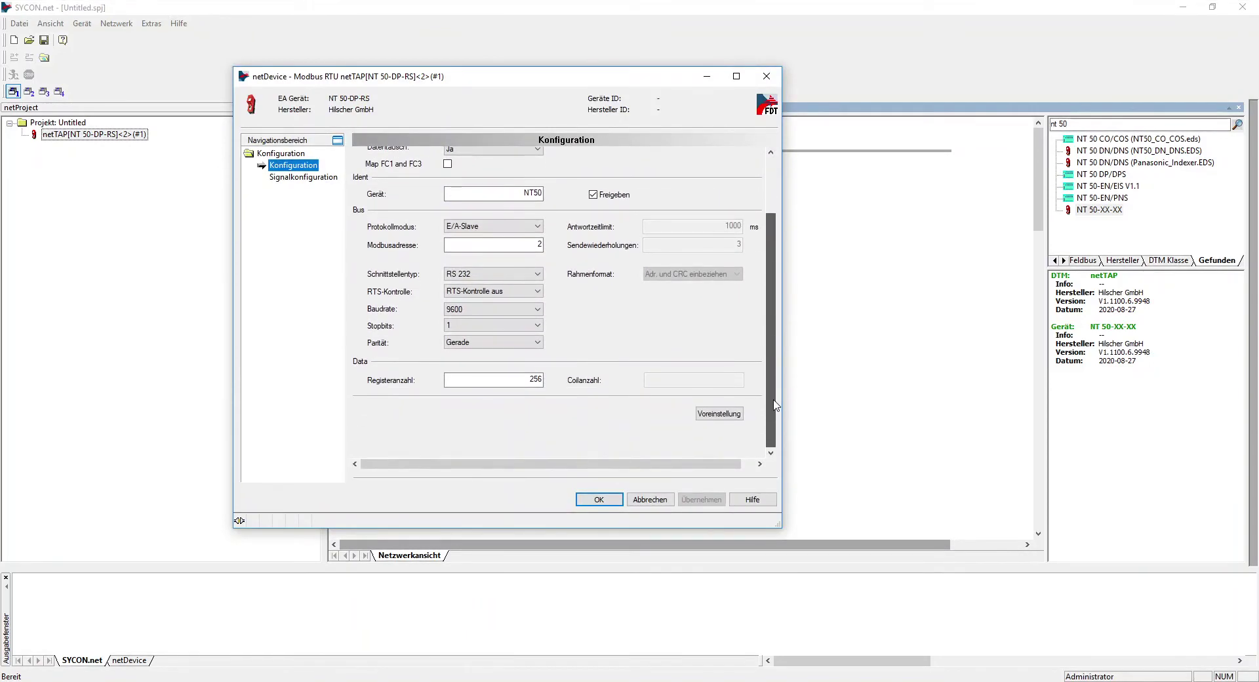
left_click(529, 380)
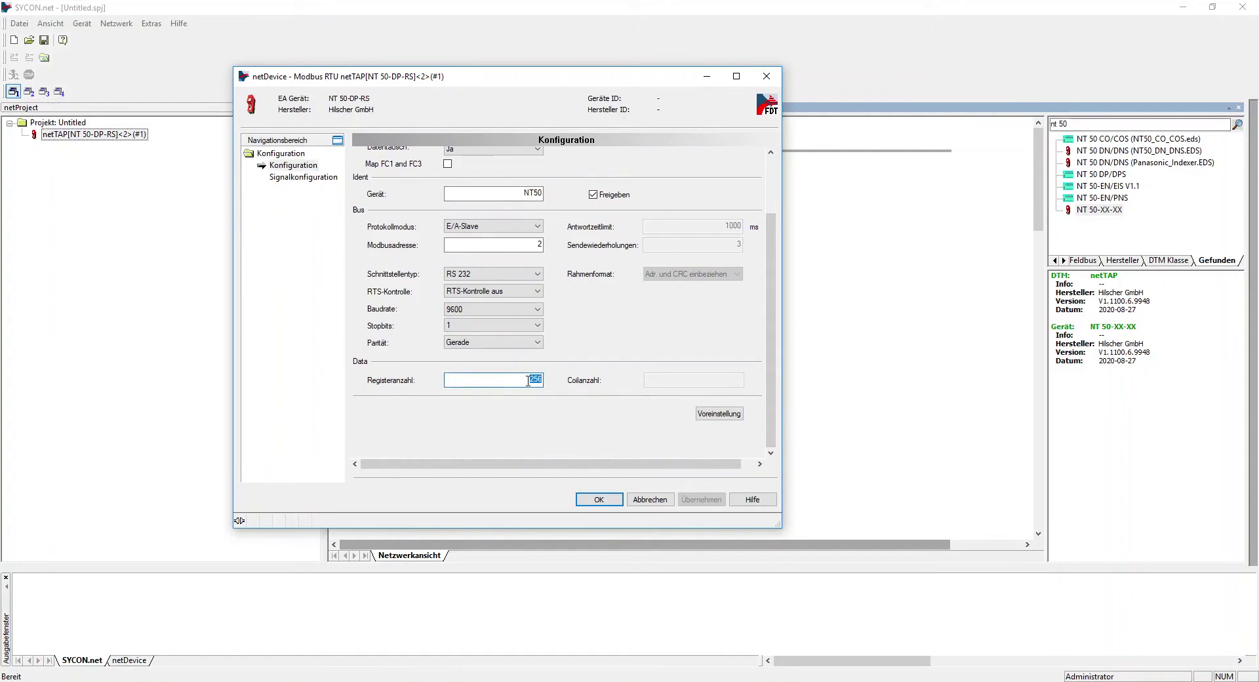
type("1")
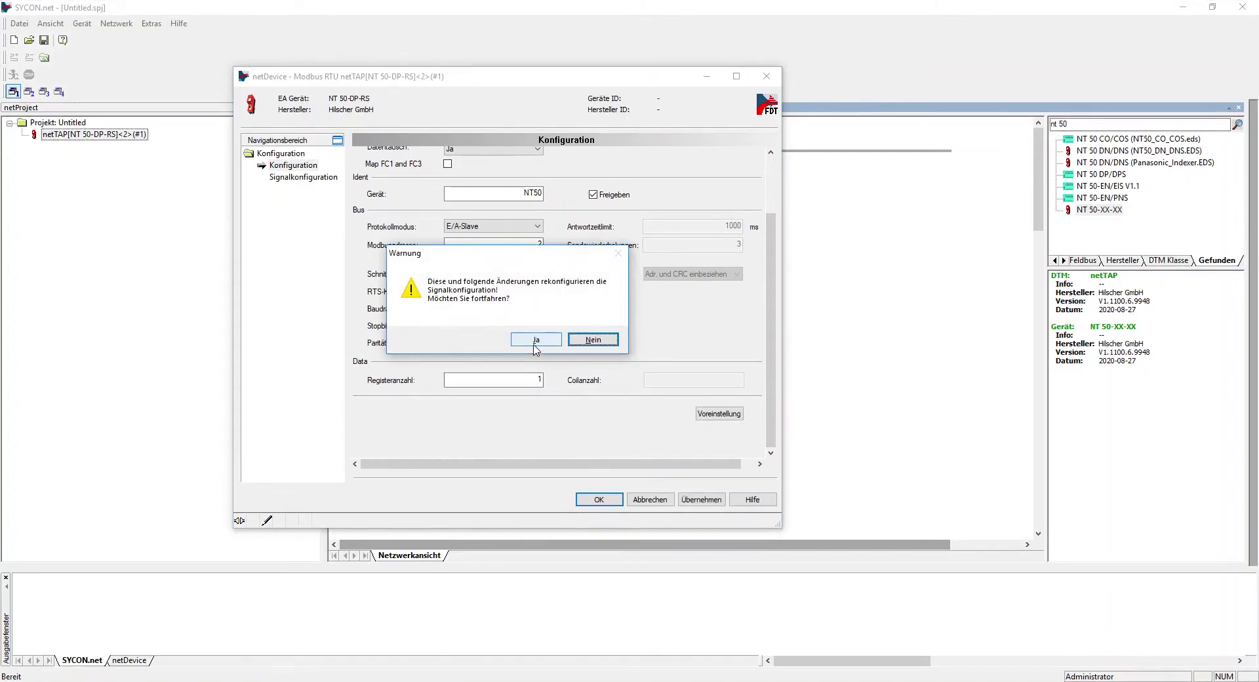
left_click(535, 340)
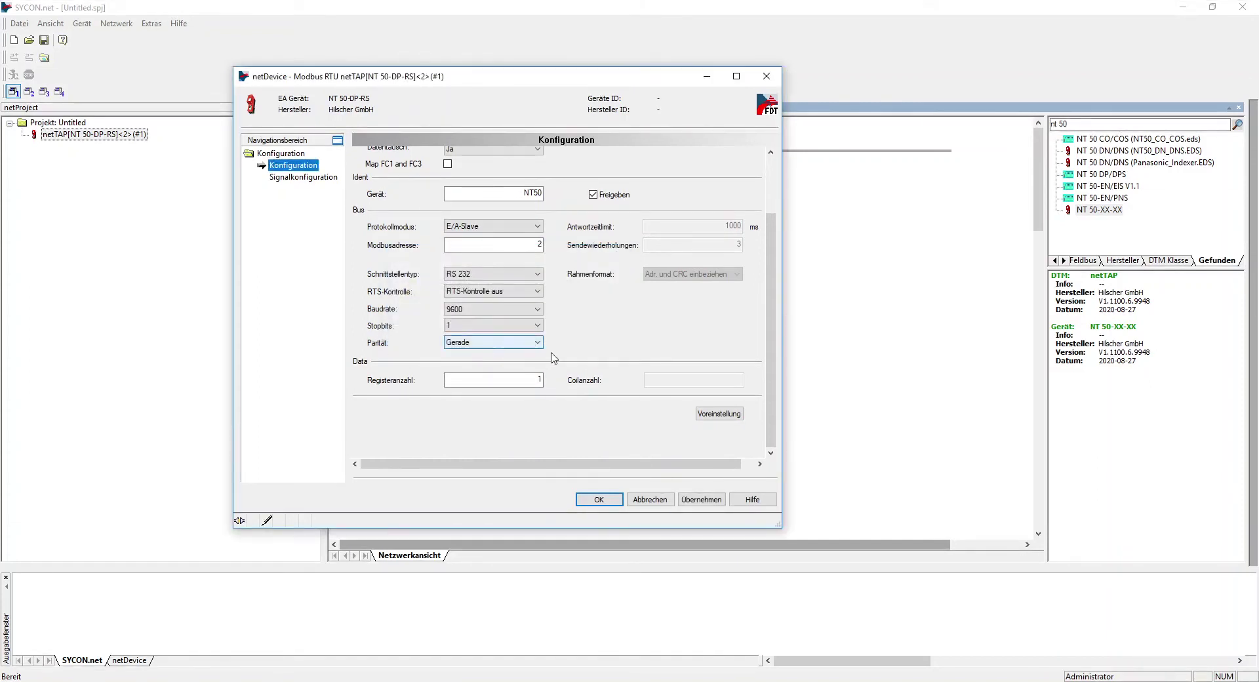
left_click(696, 501)
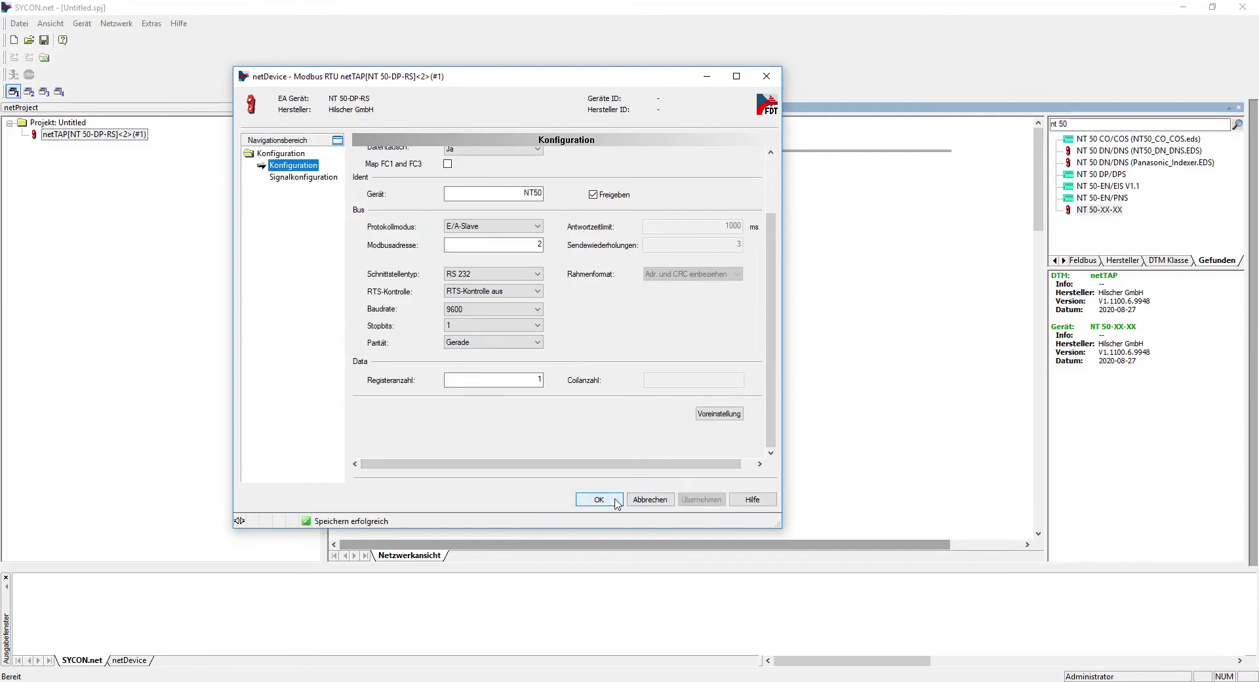
left_click(617, 502)
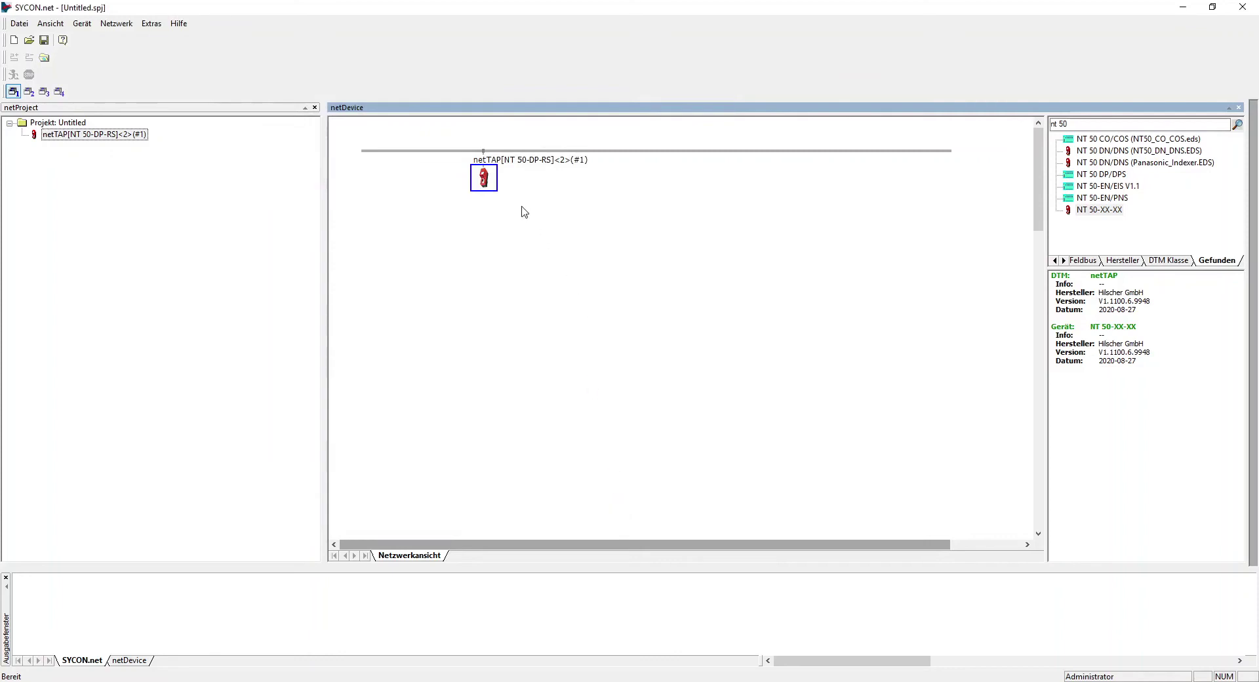
- Open the netTAP's gateway configuration and go to the Signalzuordnung page
right_click(488, 178)
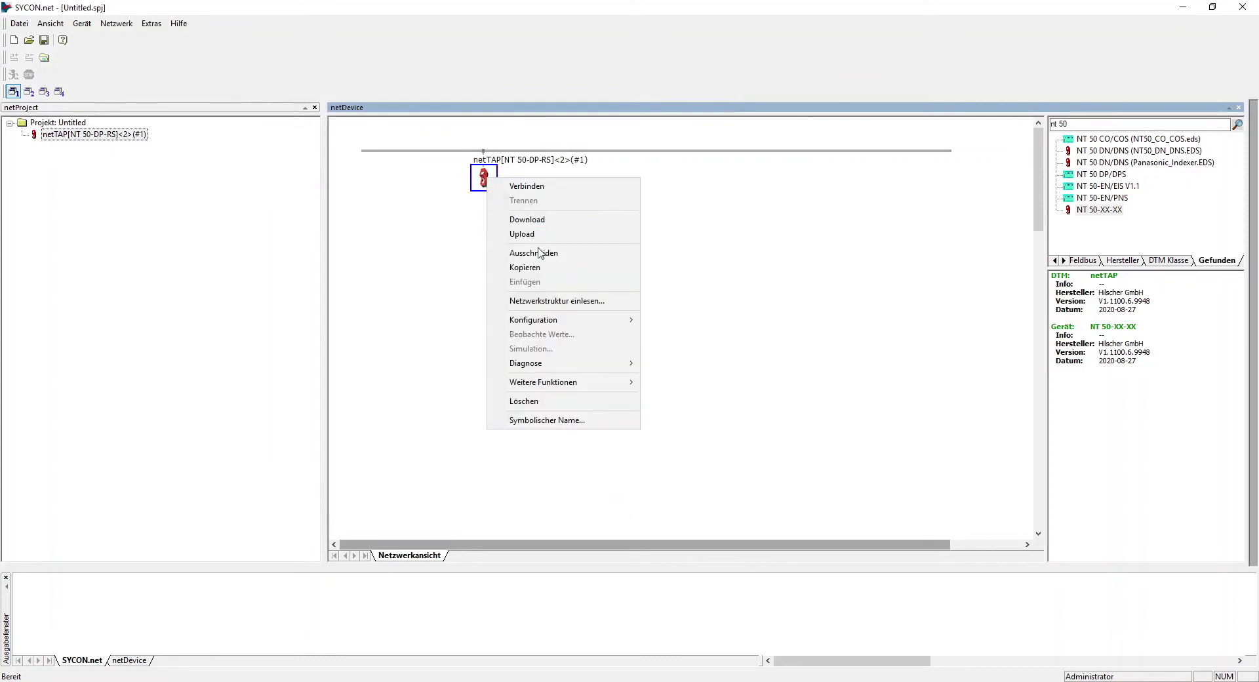
mouse_move(557, 321)
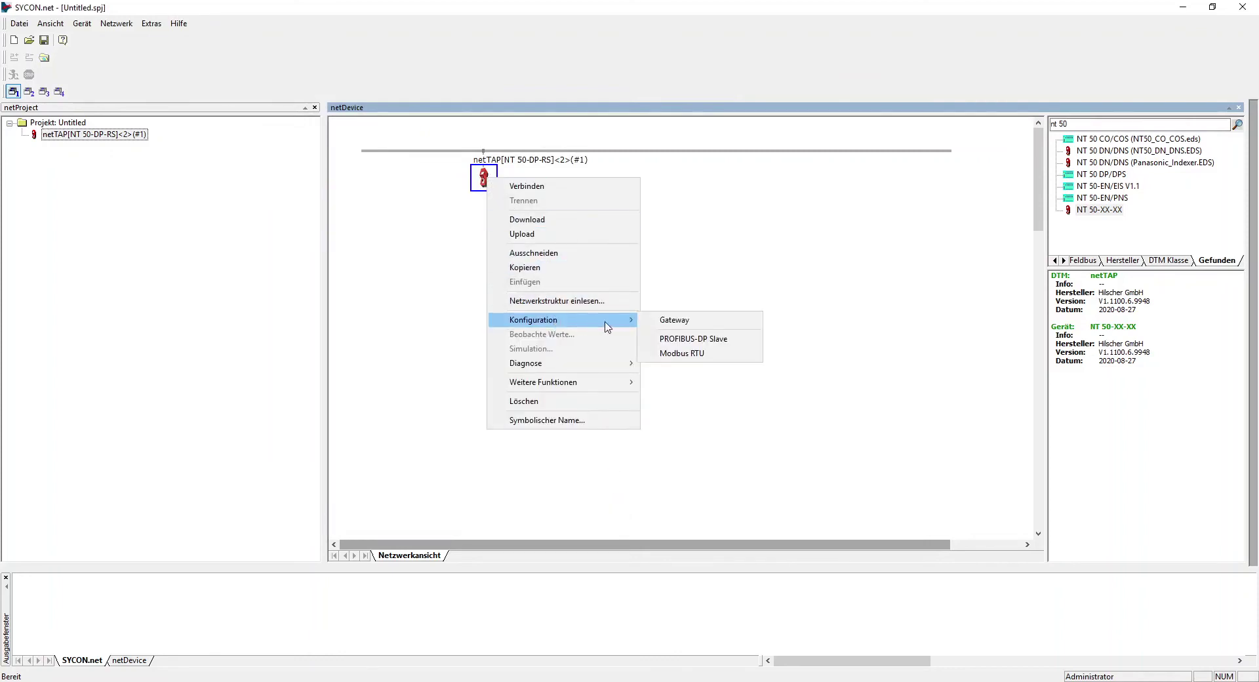
left_click(669, 320)
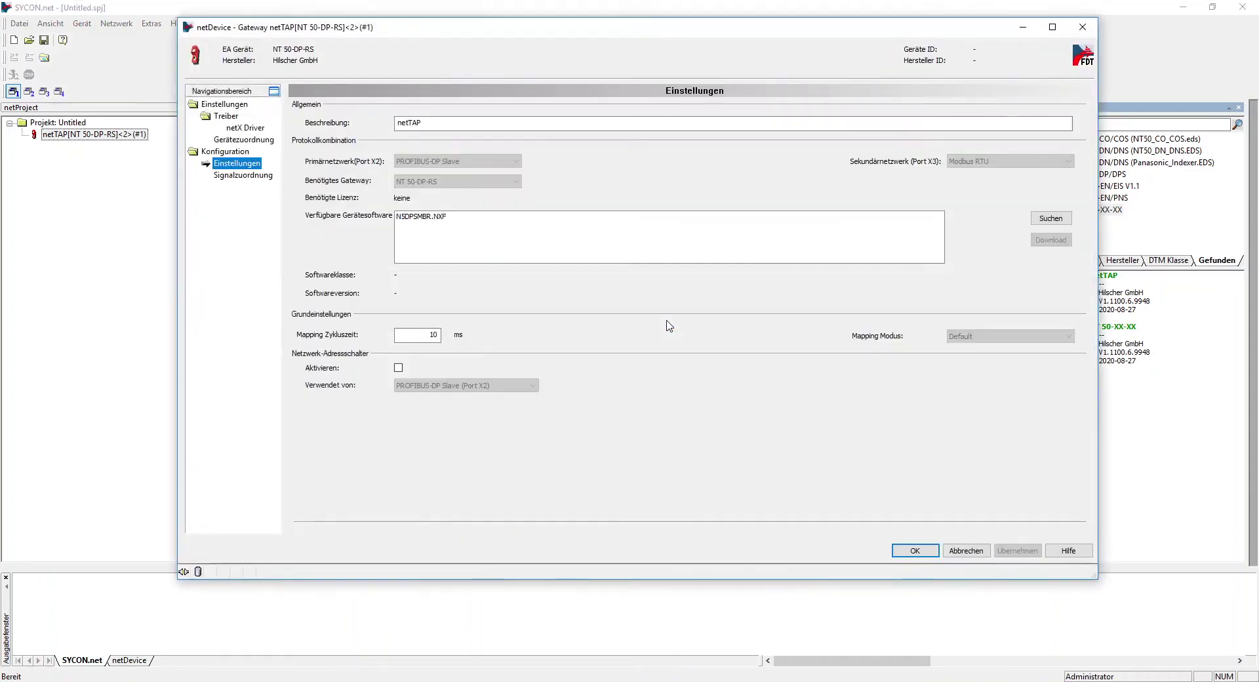
left_click(253, 175)
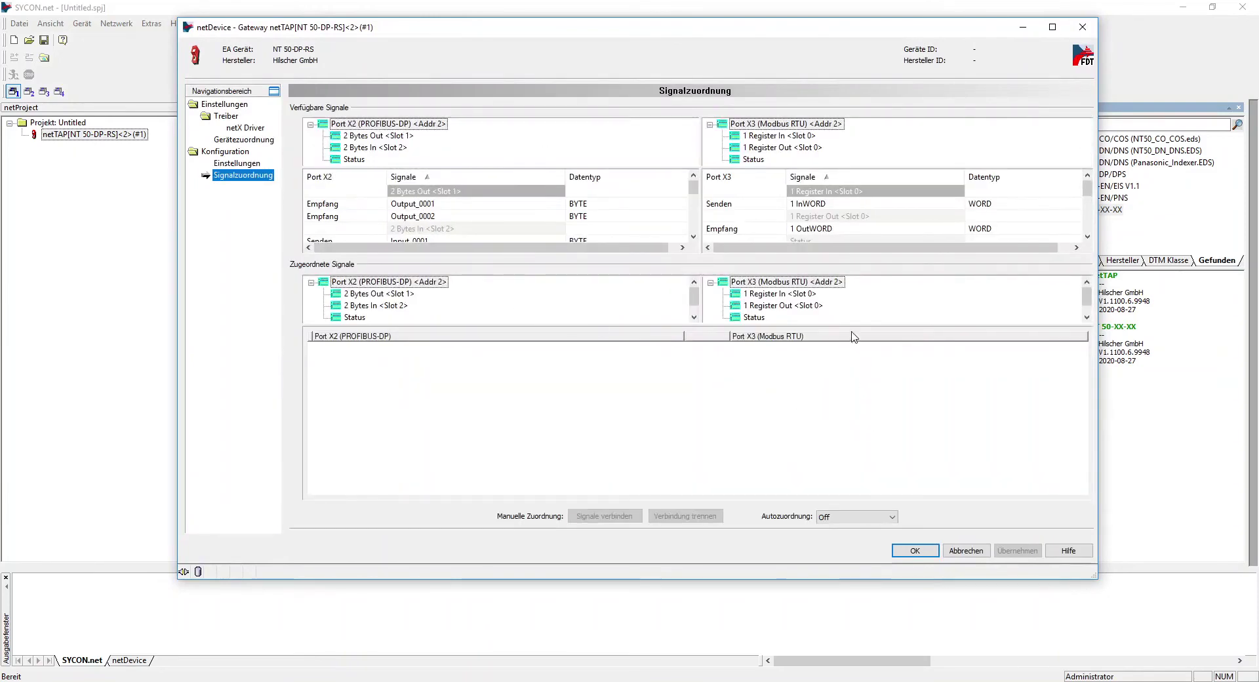
- Map PROFIBUS Output_0001 and Output_0002 onto the Port X3 Modbus Senden row
left_click_drag(851, 326, 848, 368)
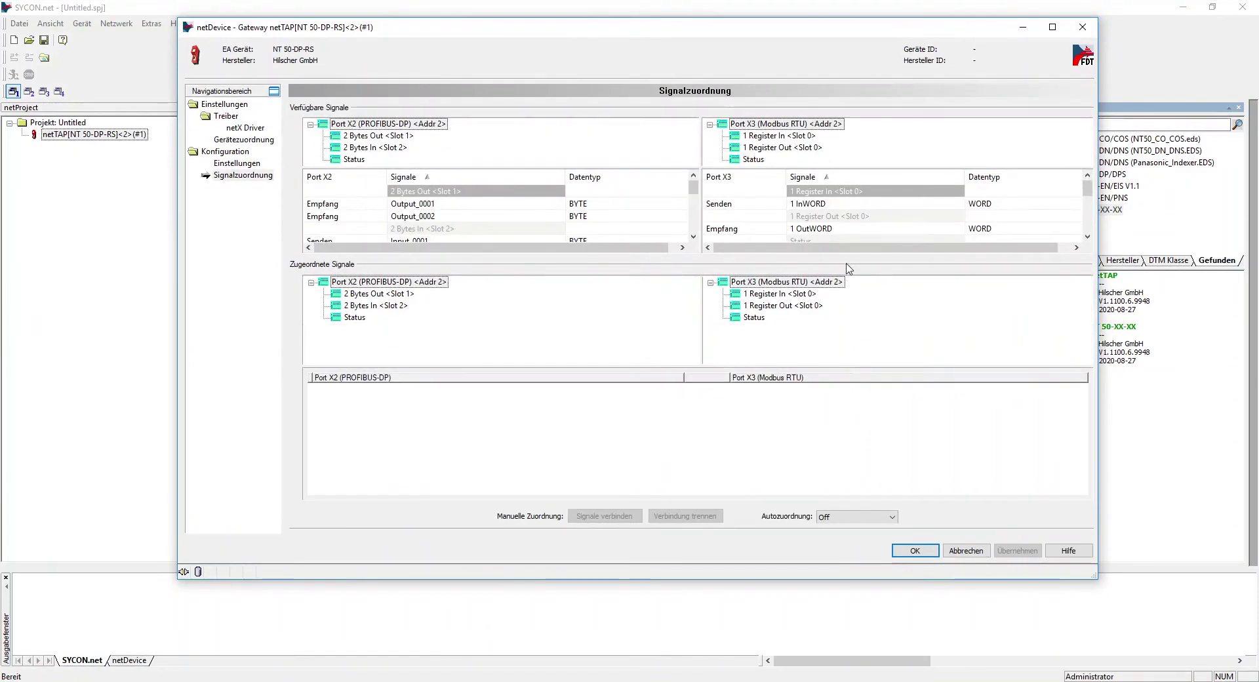
left_click_drag(846, 255, 846, 287)
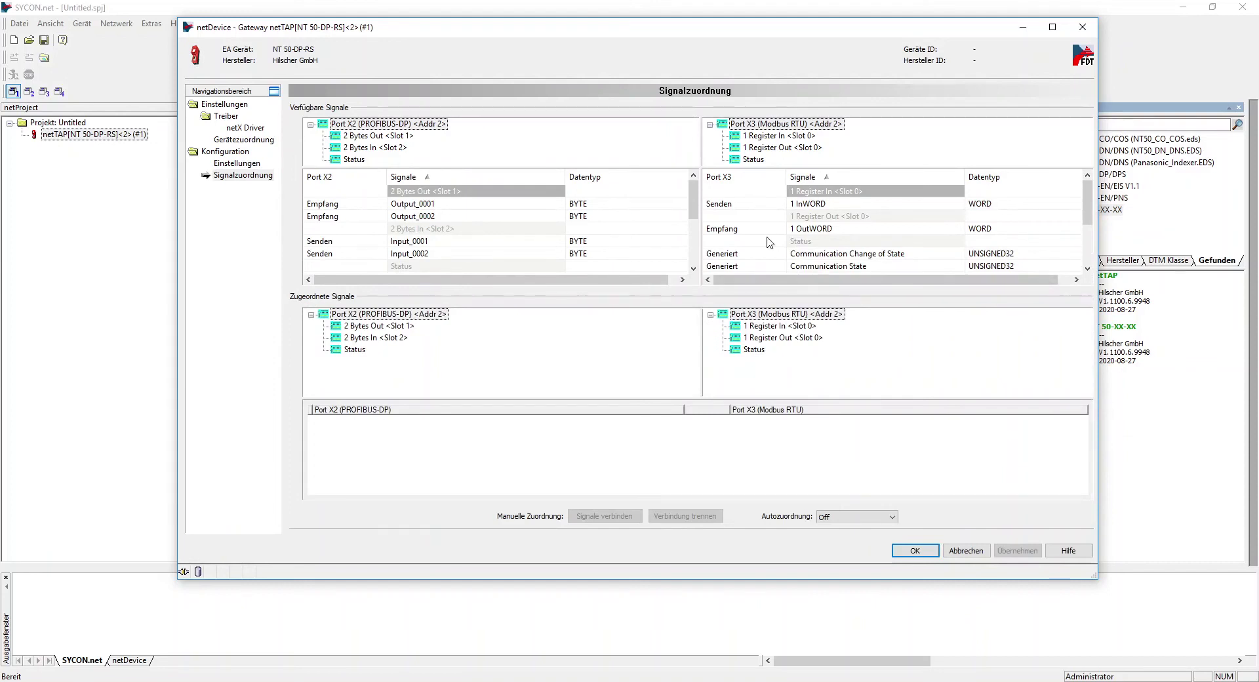
left_click(332, 207)
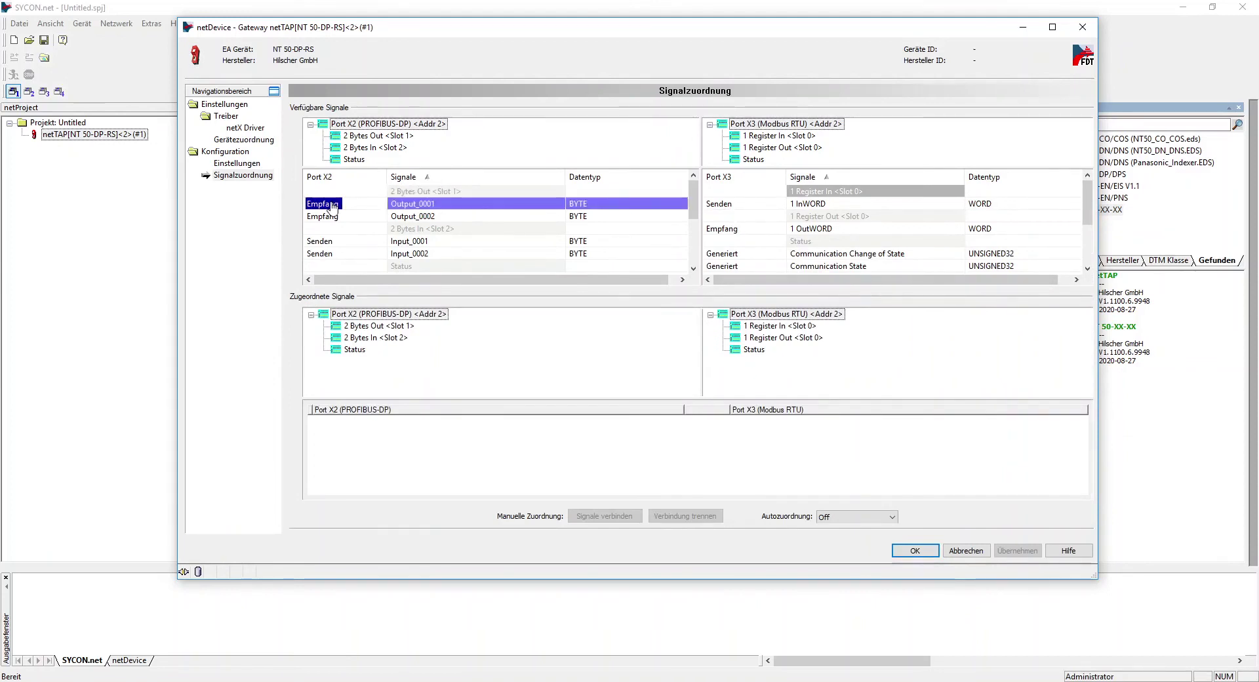
left_click(332, 220, "ctrl")
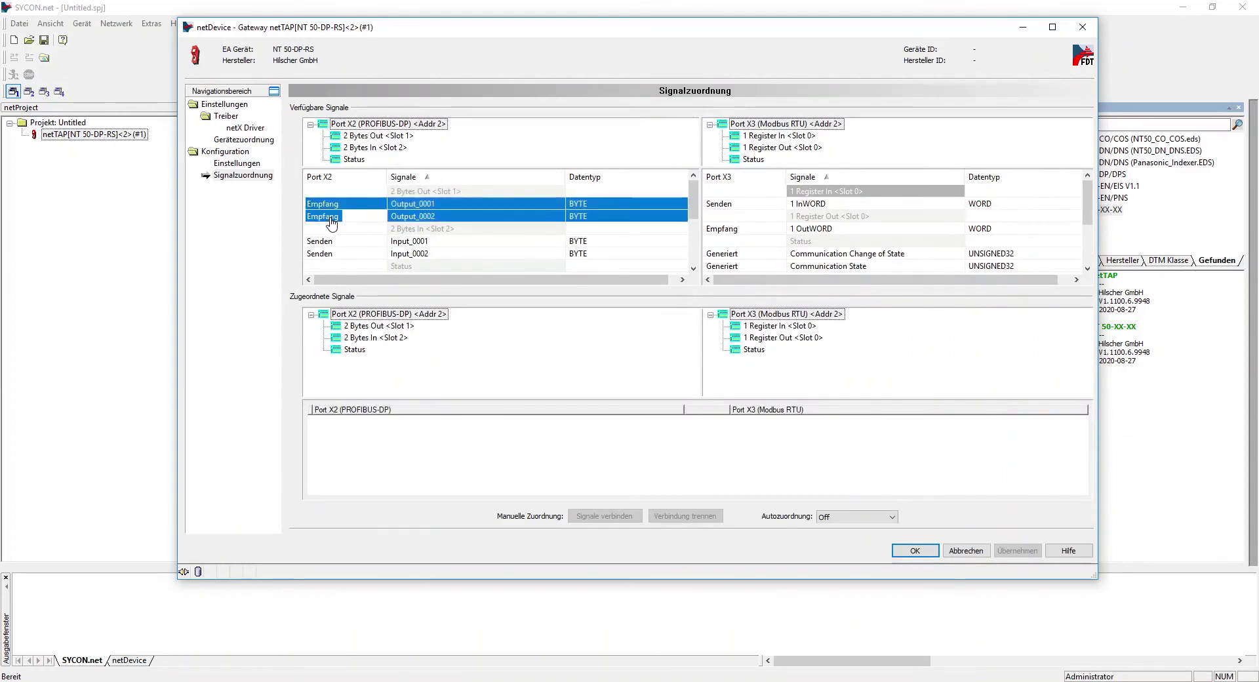
left_click_drag(326, 208, 353, 208)
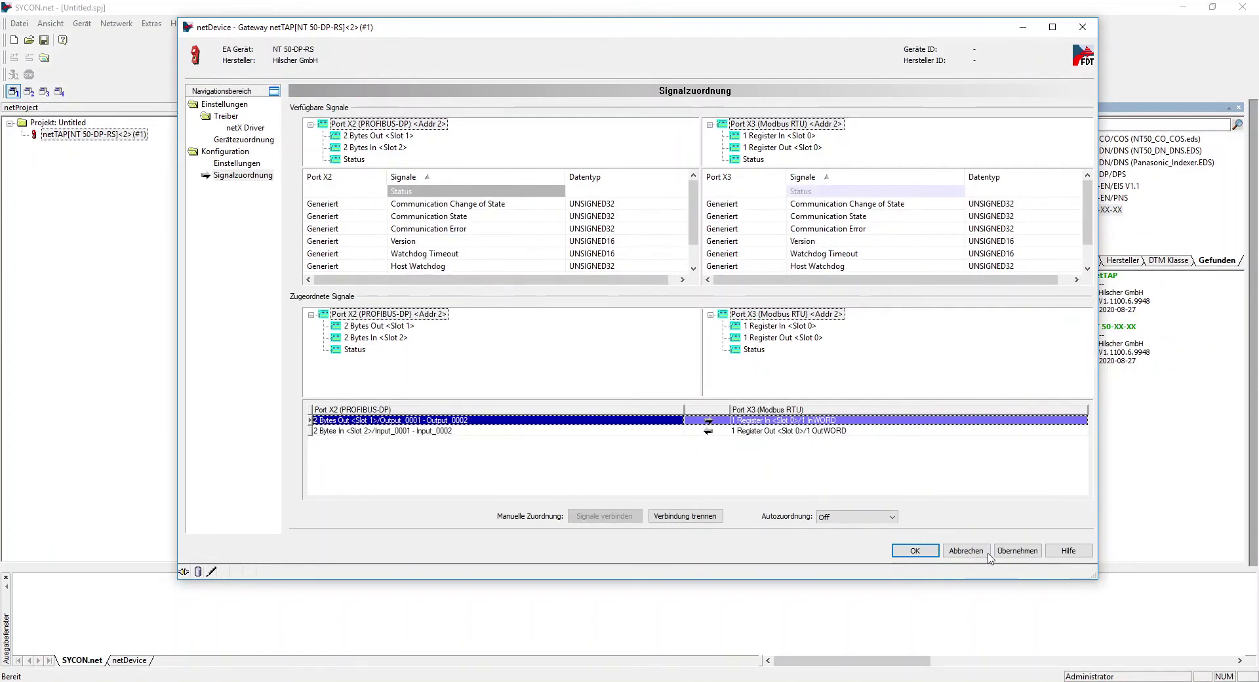
- Save the signal mapping and tick the NT 50-DP-RS device under Gerätezuordnung
left_click(1015, 551)
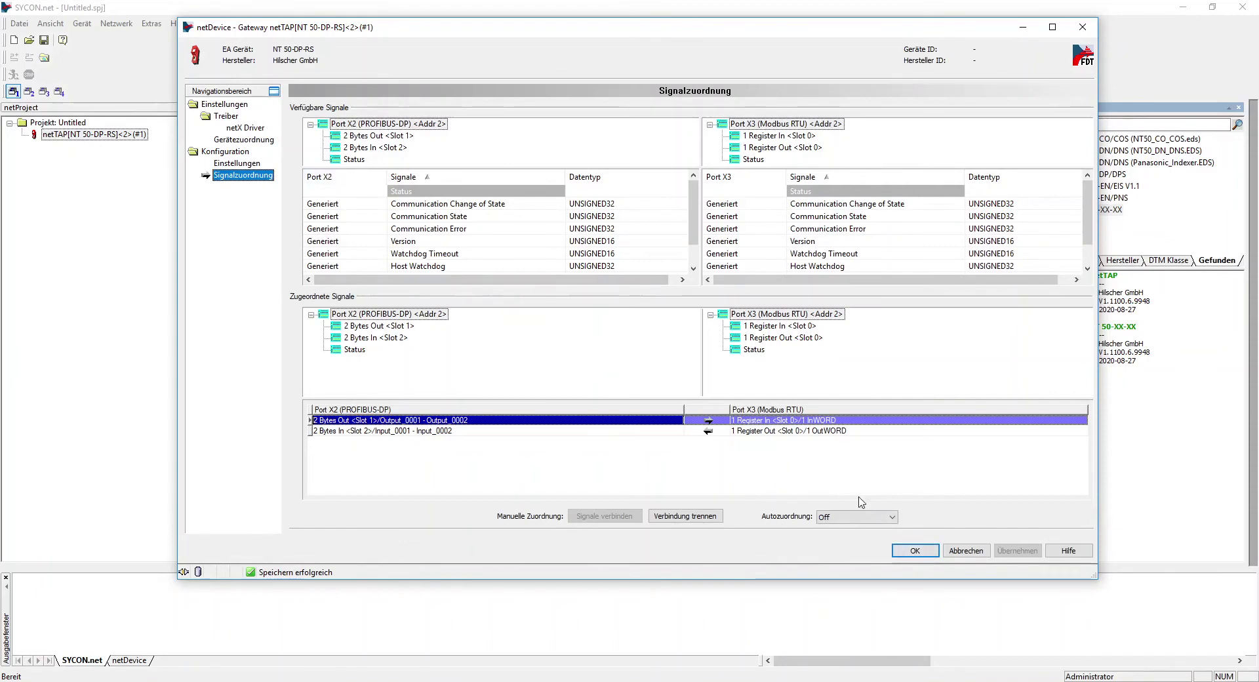
left_click(262, 141)
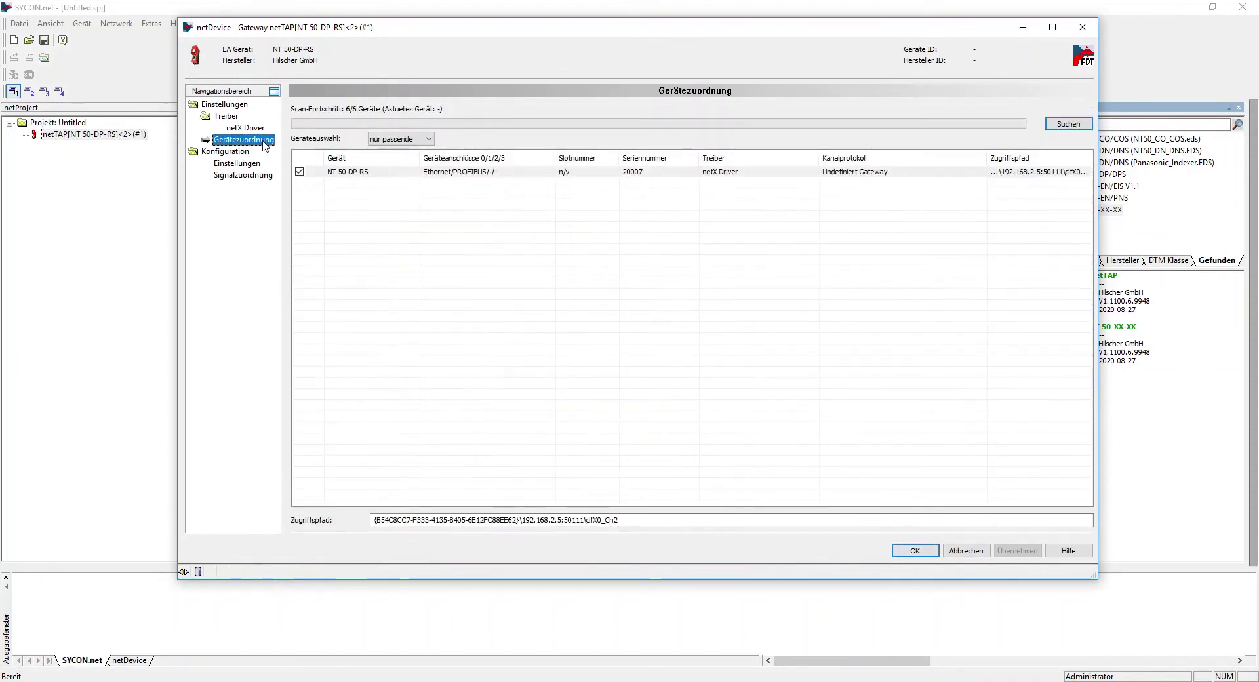
left_click(299, 171)
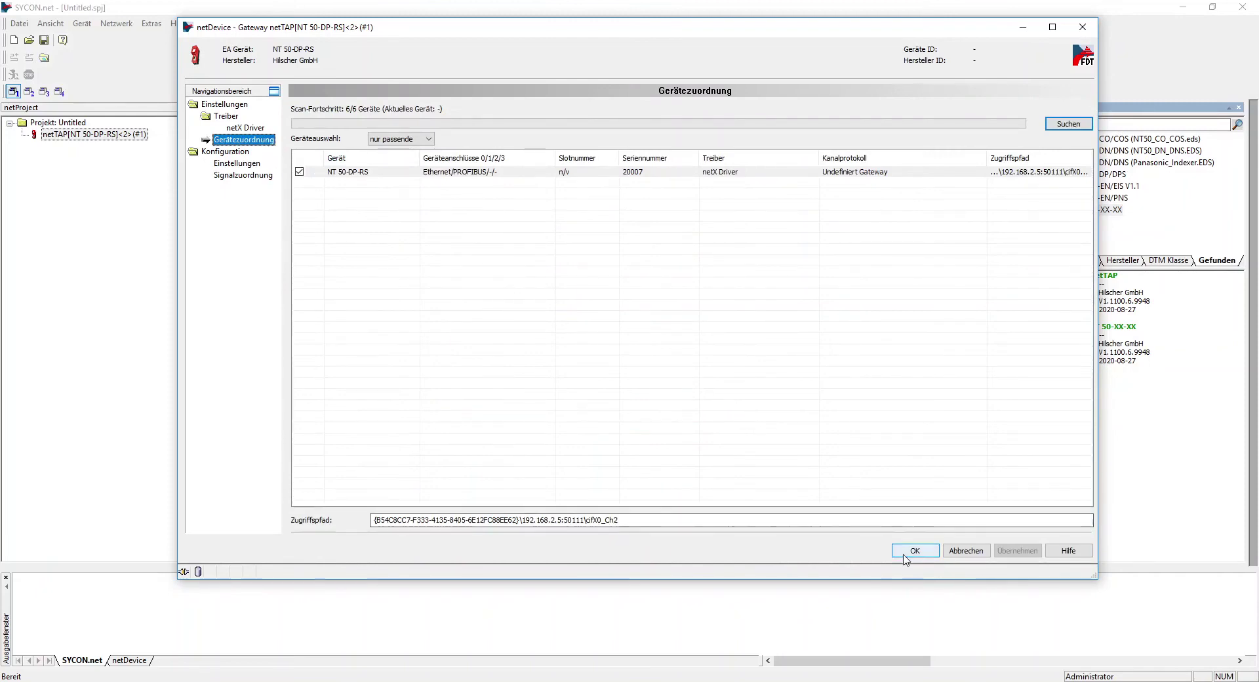